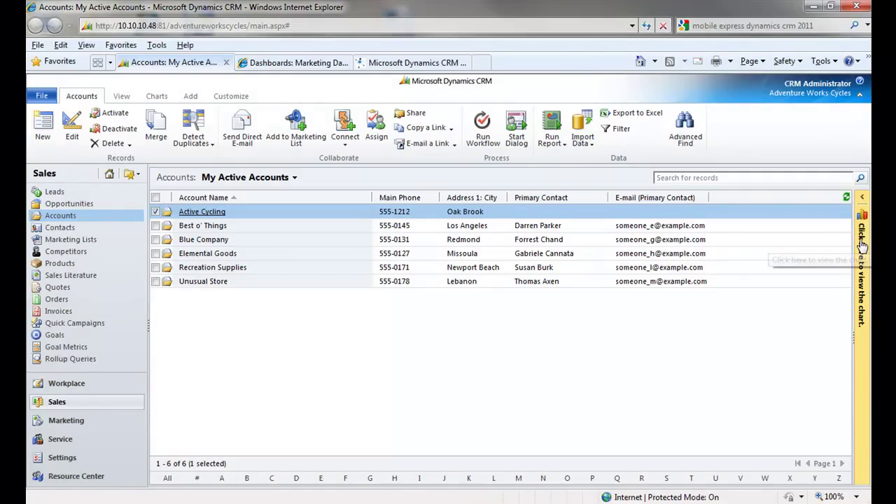
# Expand the chart pane and switch the chart to Accounts by Industry
pyautogui.click(862, 246)
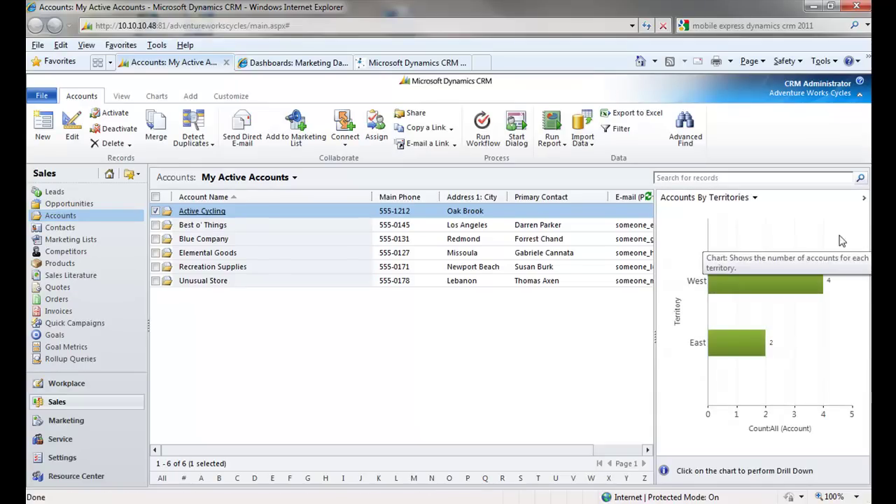
pyautogui.click(754, 198)
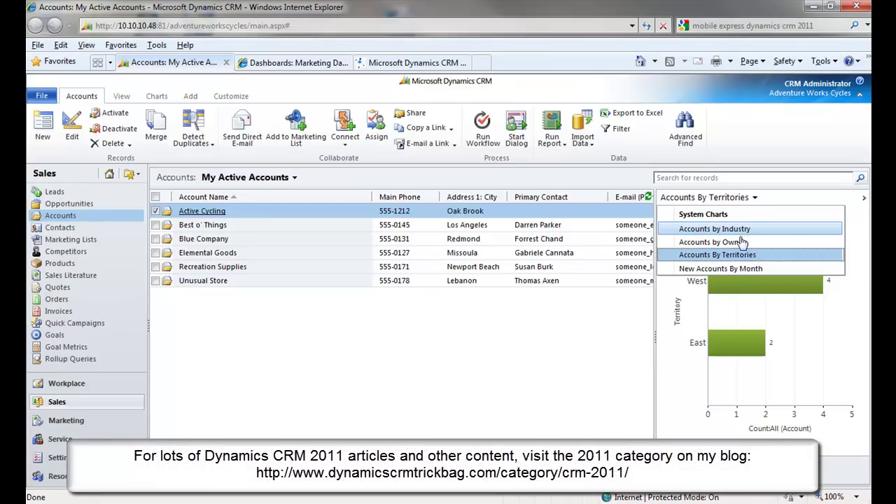
pyautogui.click(763, 230)
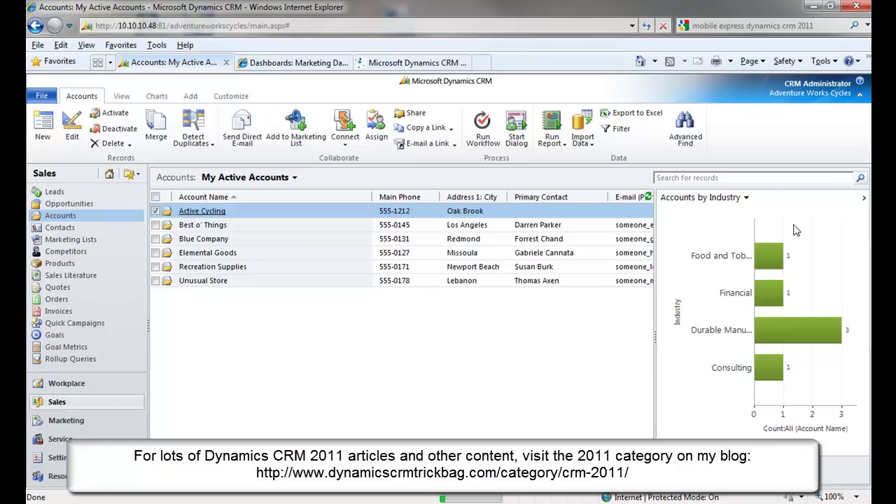
# Go to Opportunities and show the Won Opportunities view
pyautogui.click(69, 203)
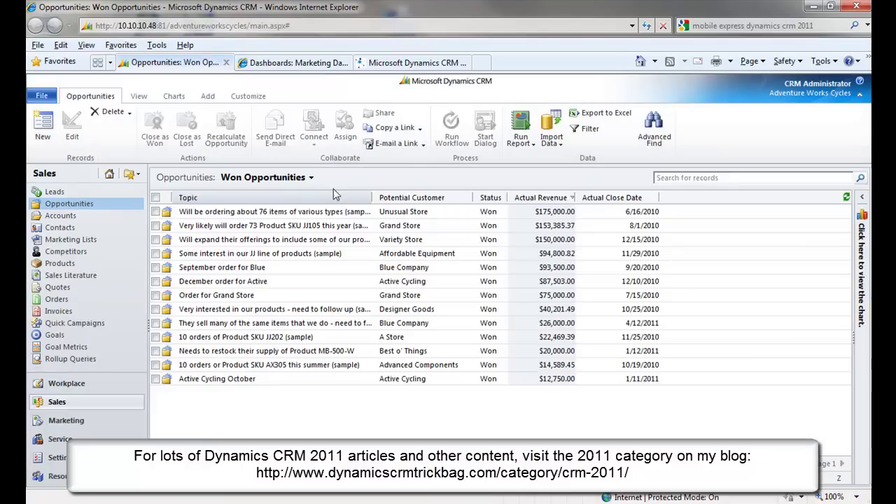
pyautogui.click(313, 179)
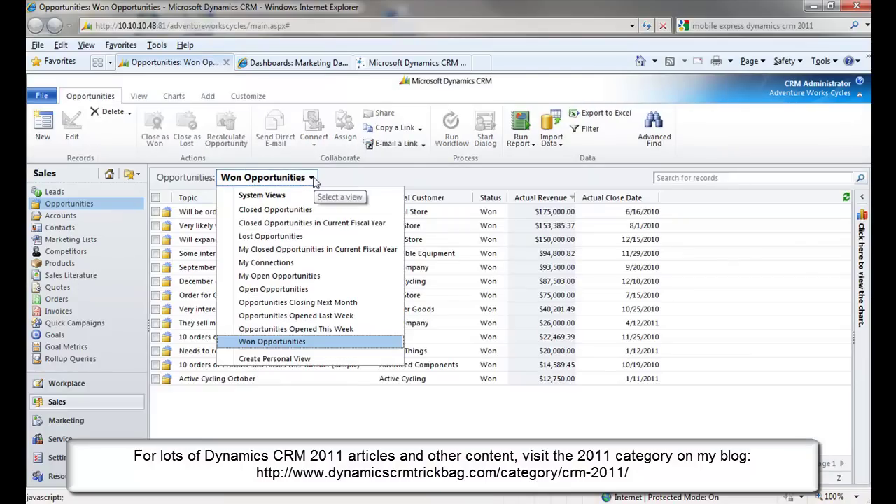
pyautogui.click(310, 341)
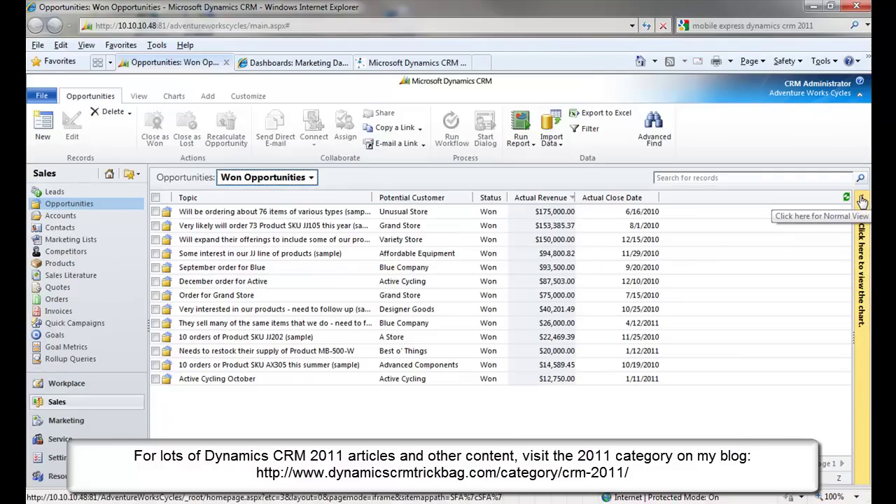
# Expand the chart pane and select the Actual Revenue by Month chart
pyautogui.click(862, 201)
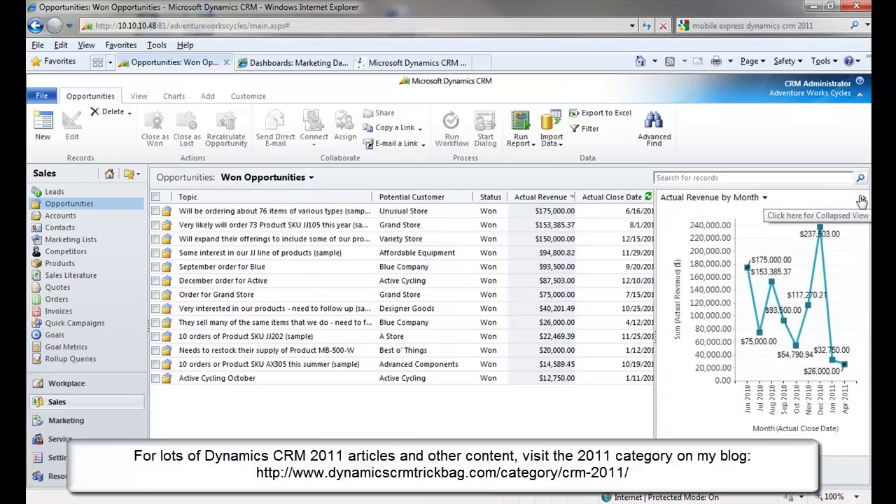
pyautogui.click(765, 199)
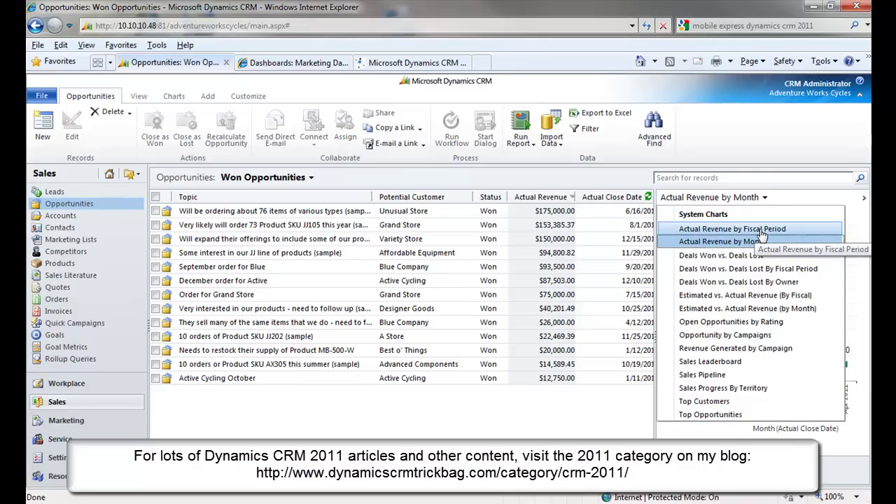
pyautogui.click(709, 243)
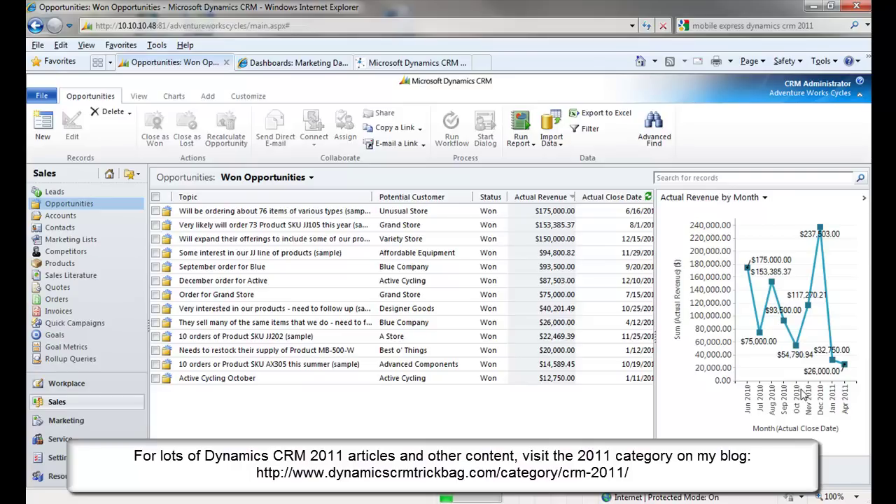
# Set the chart pane position to Top, then collapse and re-expand the revenue chart
pyautogui.click(175, 96)
pyautogui.click(43, 140)
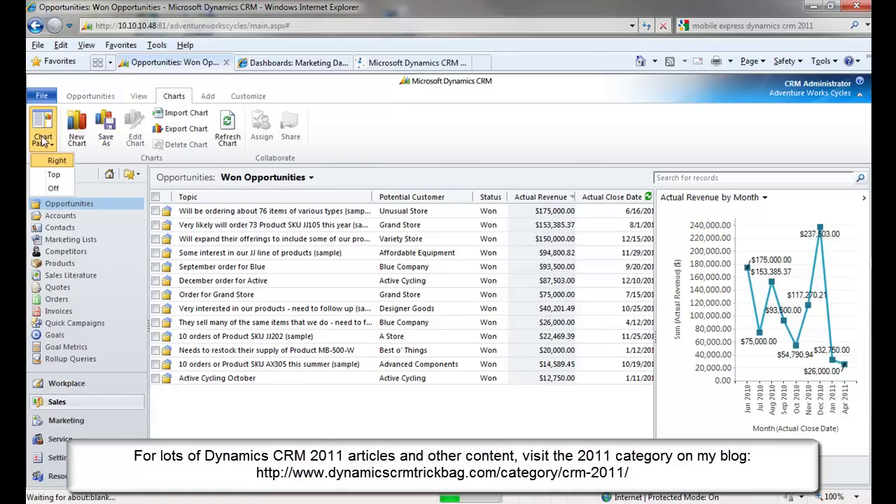
pyautogui.click(53, 188)
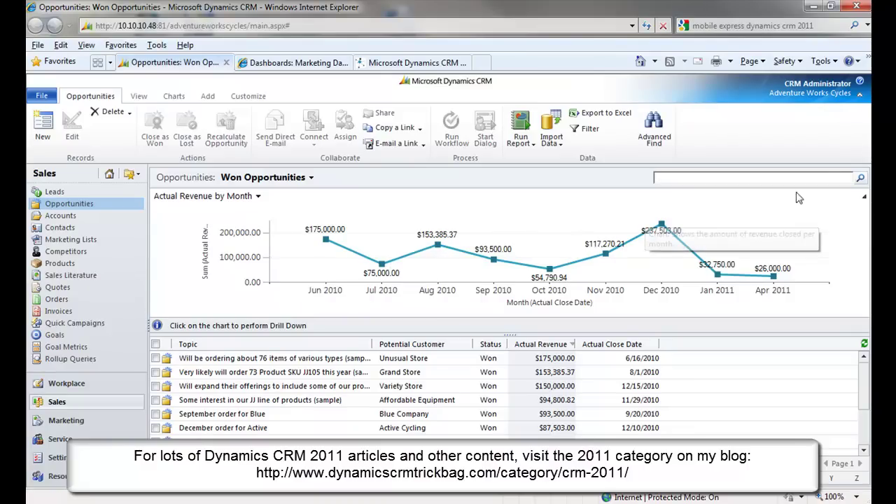
pyautogui.click(864, 198)
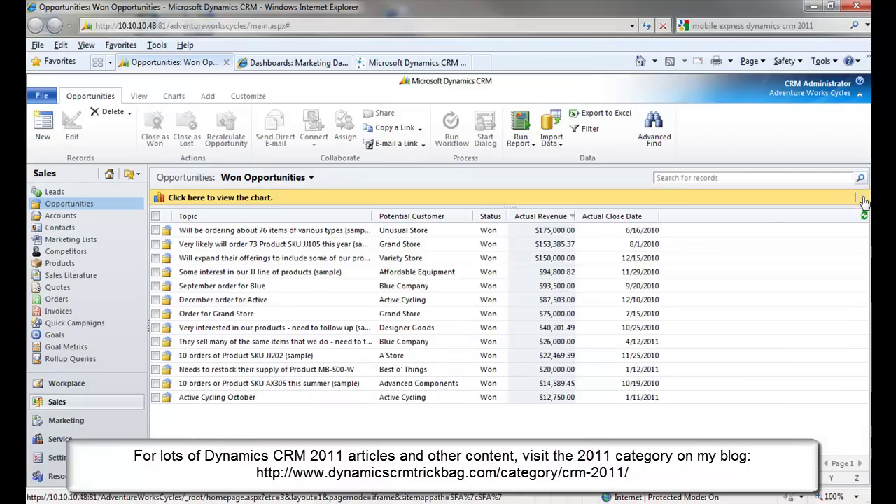
pyautogui.click(271, 199)
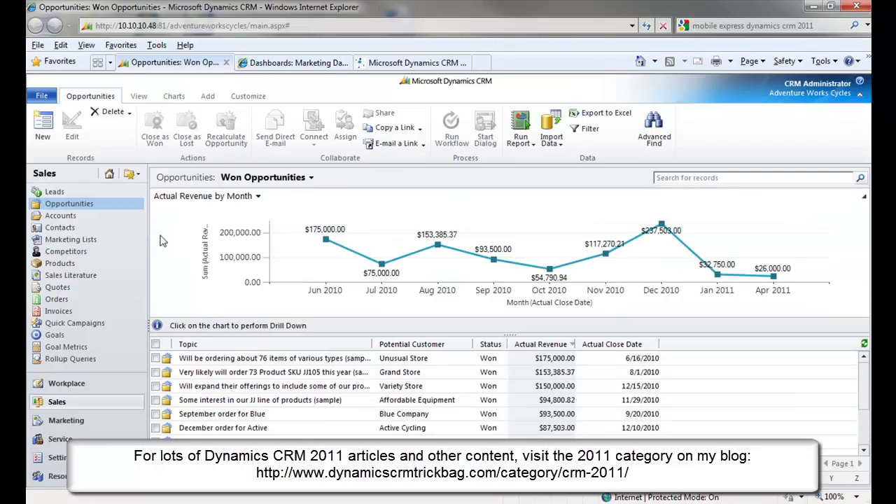
# Return to Accounts in the My Active Accounts view
pyautogui.click(60, 216)
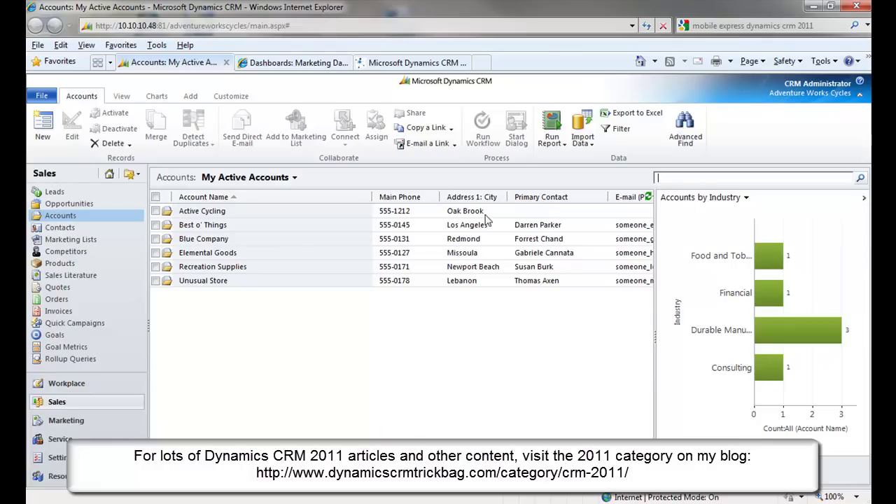
pyautogui.click(295, 177)
pyautogui.click(297, 290)
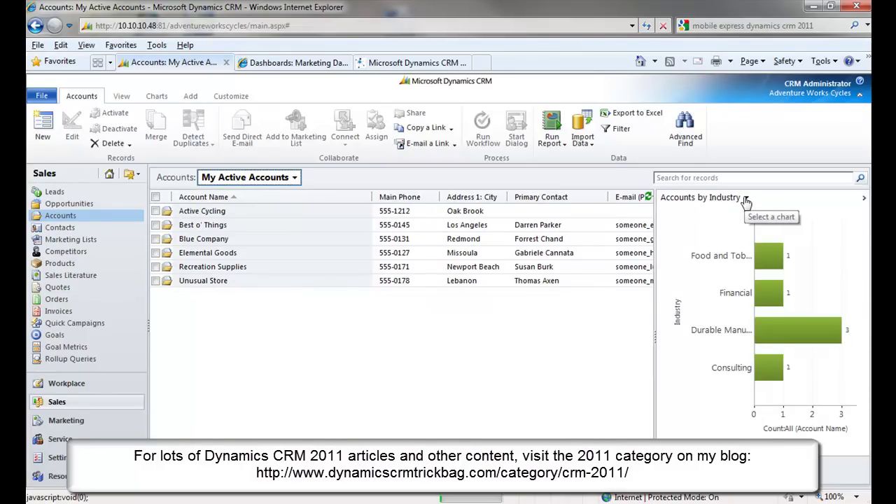
# Try the Accounts by Industry and Territories charts, settling on Accounts by Owner
pyautogui.click(747, 199)
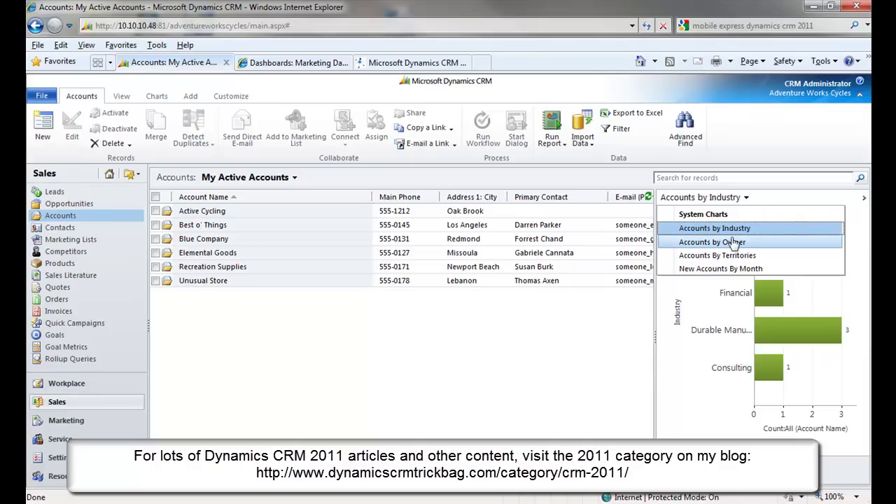
pyautogui.click(728, 231)
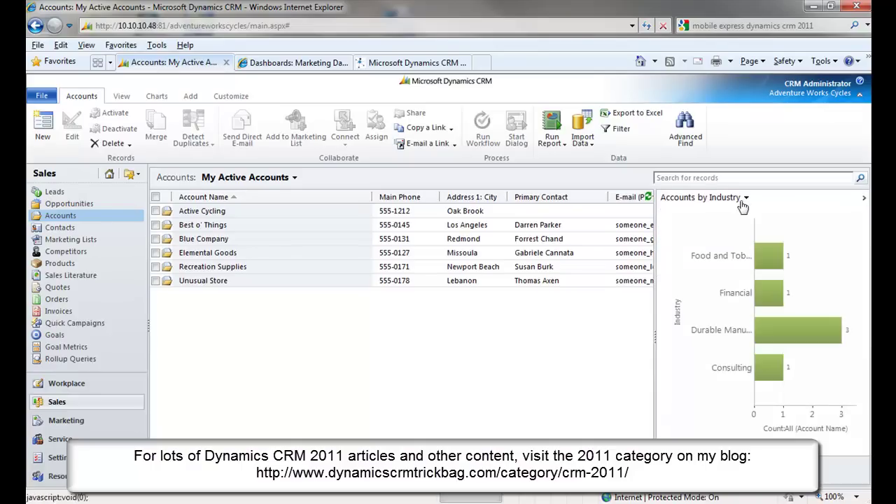
pyautogui.click(745, 198)
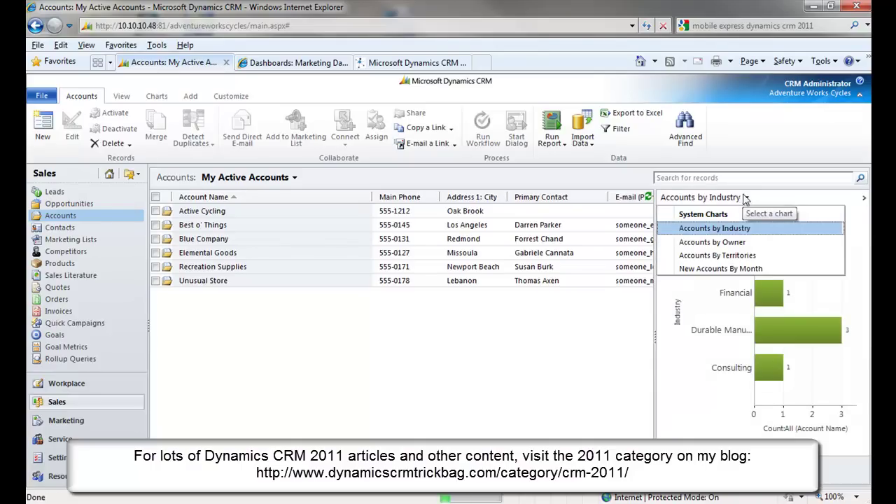
pyautogui.click(741, 258)
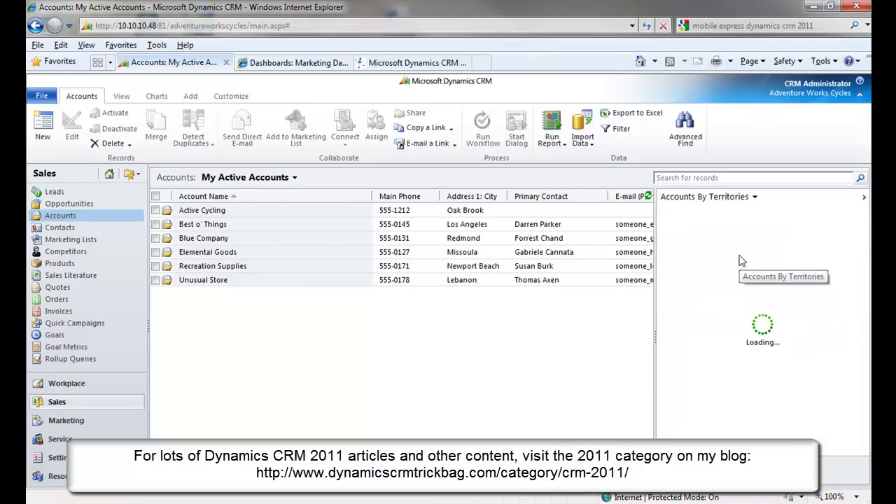
pyautogui.click(754, 198)
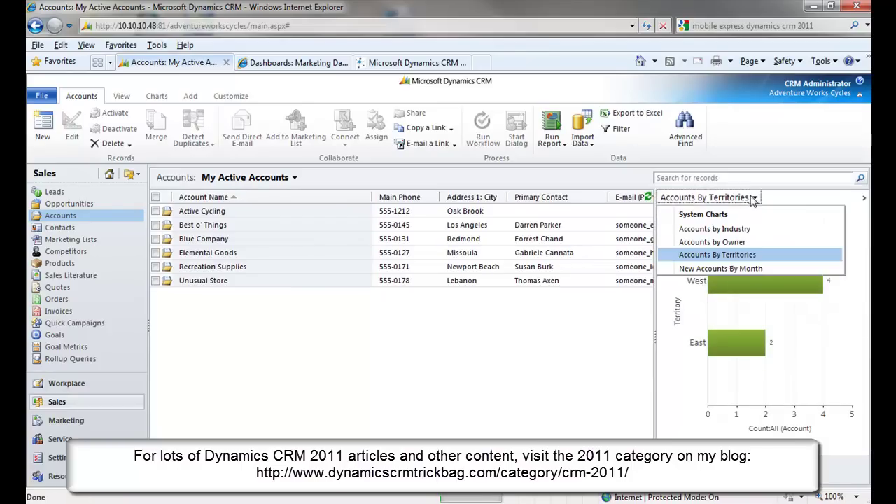
pyautogui.click(722, 244)
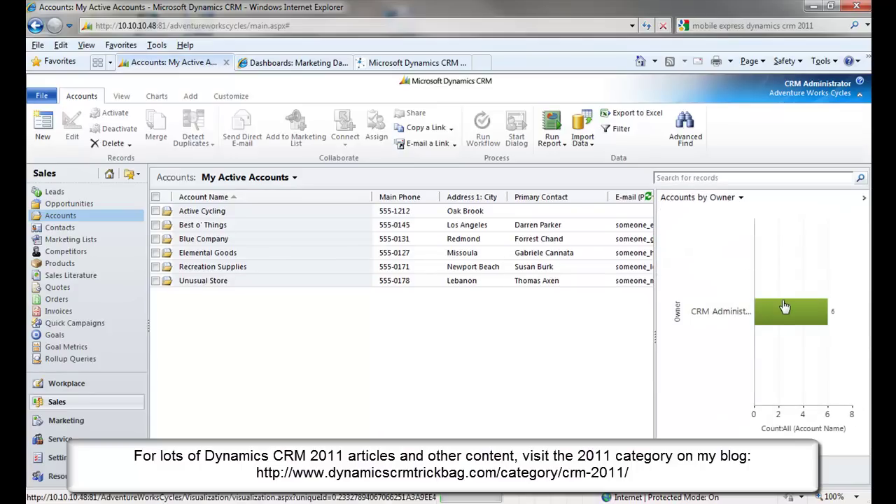
pyautogui.moveTo(785, 307)
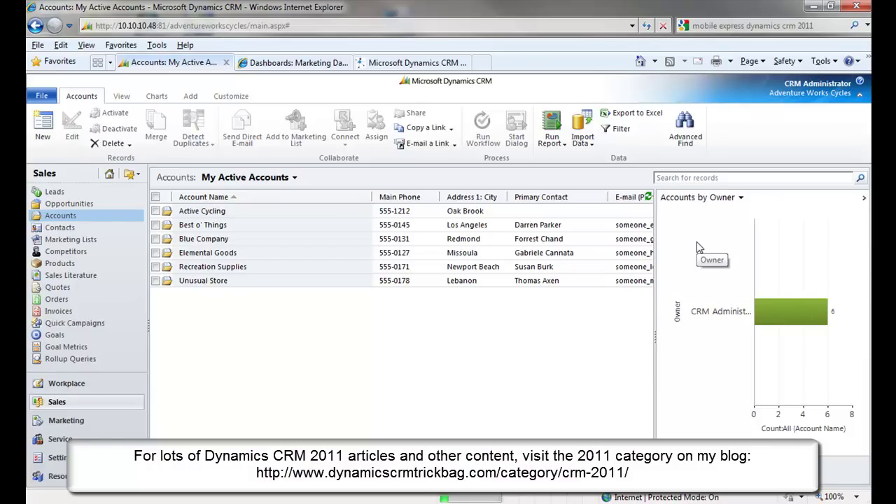
# Switch the chart back to Accounts by Industry and show the Active Accounts view
pyautogui.click(737, 201)
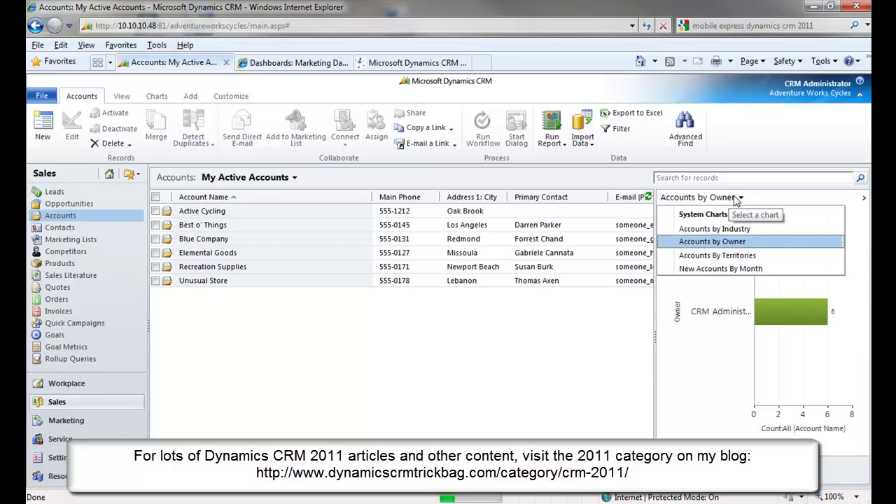
pyautogui.click(724, 231)
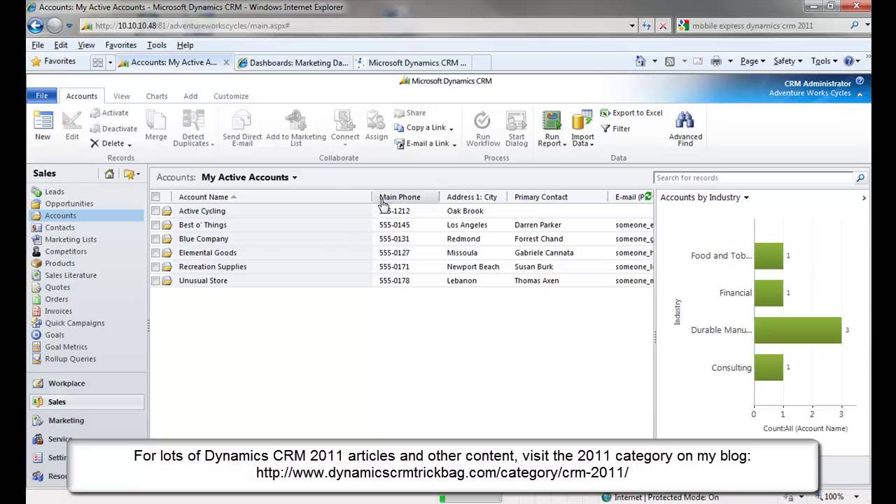
pyautogui.click(295, 179)
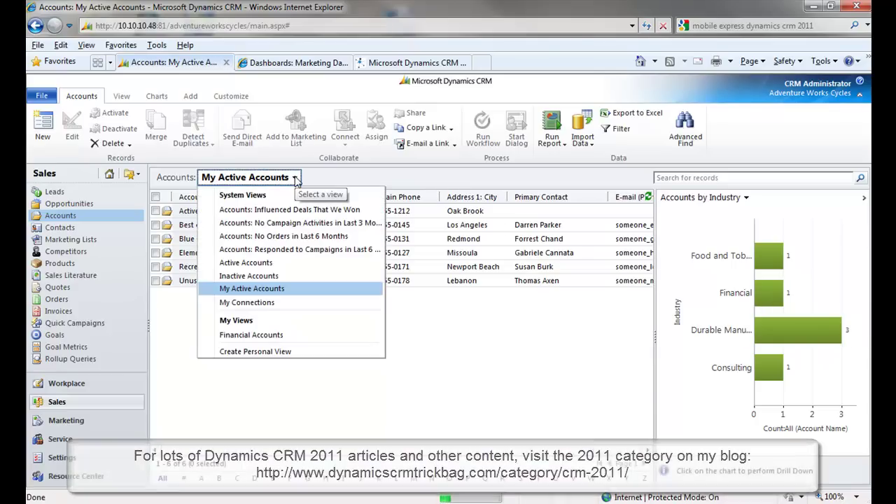
pyautogui.click(269, 265)
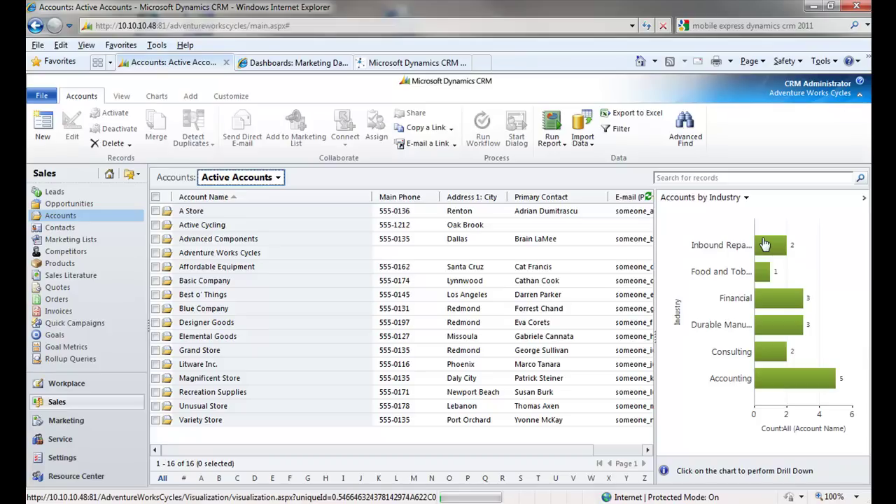
# Chart the accounts By Territories and switch the list to My Active Accounts
pyautogui.moveTo(768, 264)
pyautogui.moveTo(762, 393)
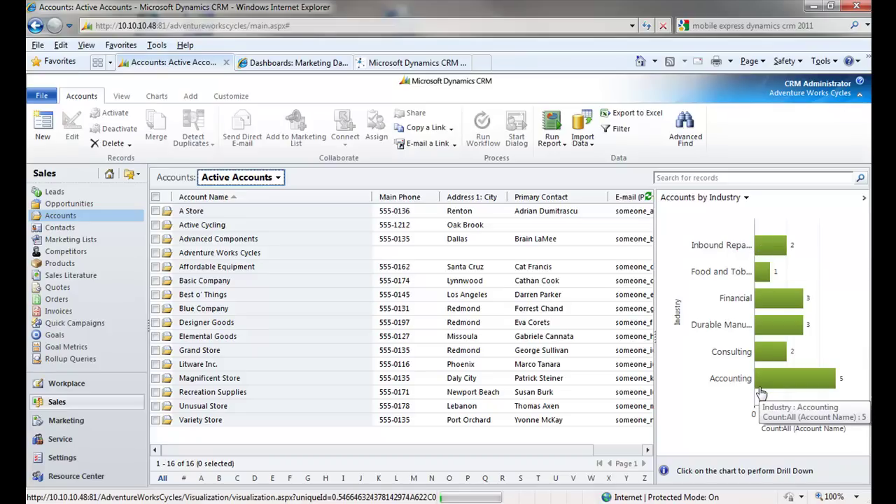
pyautogui.click(746, 198)
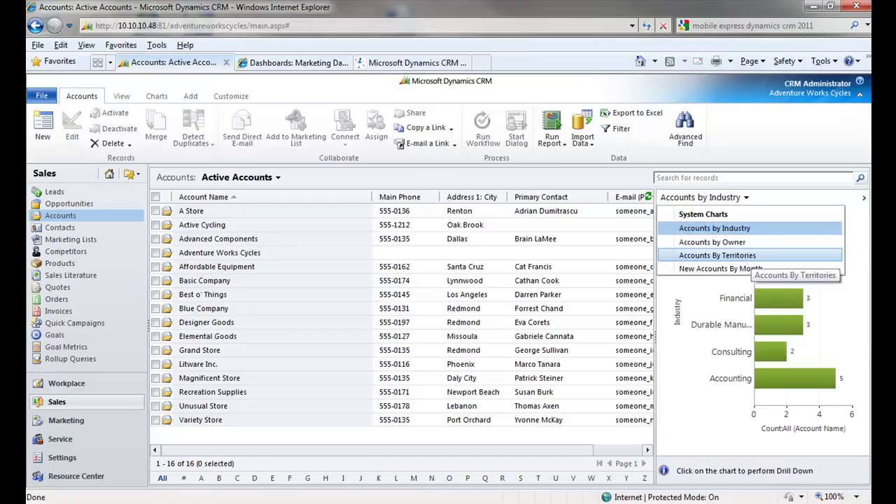
pyautogui.click(751, 257)
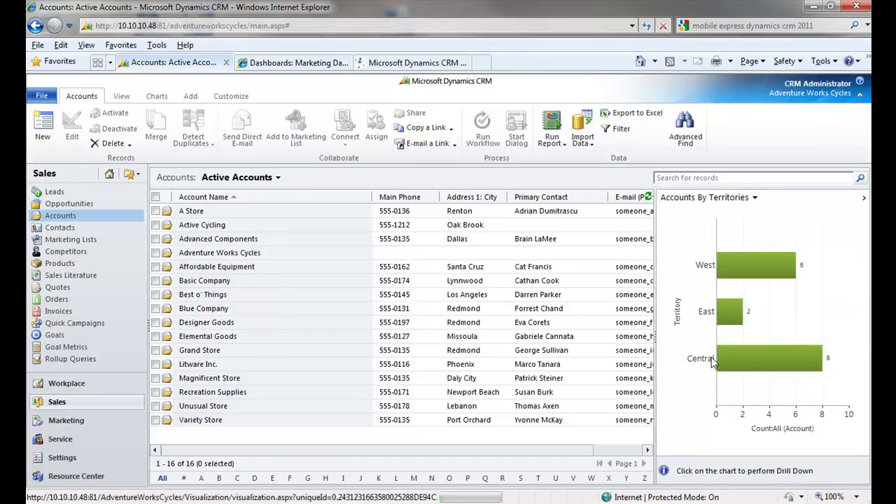
pyautogui.click(278, 179)
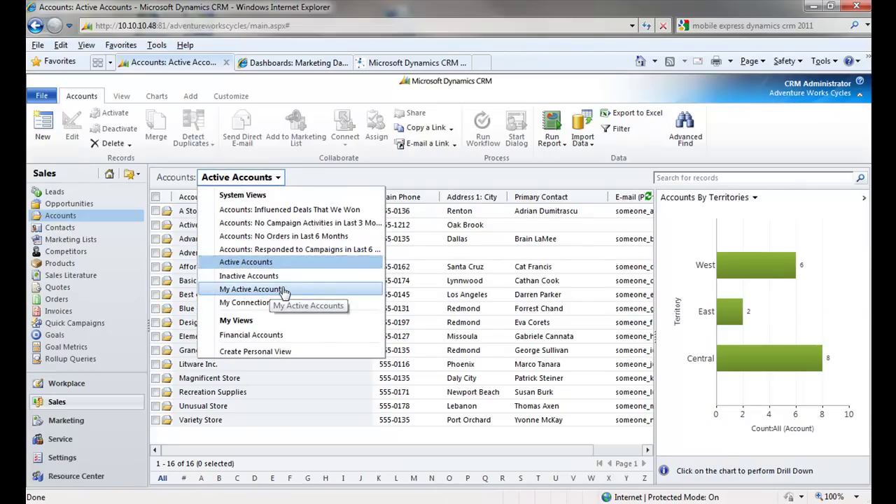
pyautogui.click(283, 290)
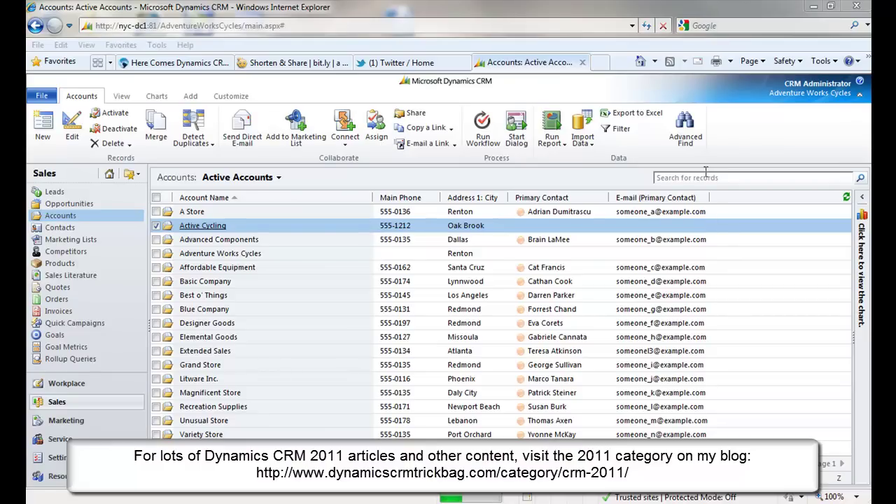
# Turn on column filters and apply a custom Address 1: City filter 'Begins With r'
pyautogui.click(610, 130)
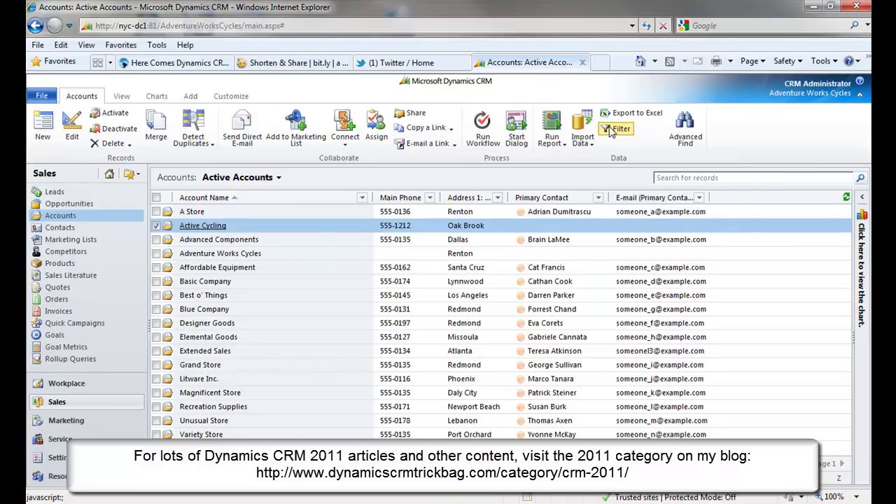
pyautogui.click(498, 199)
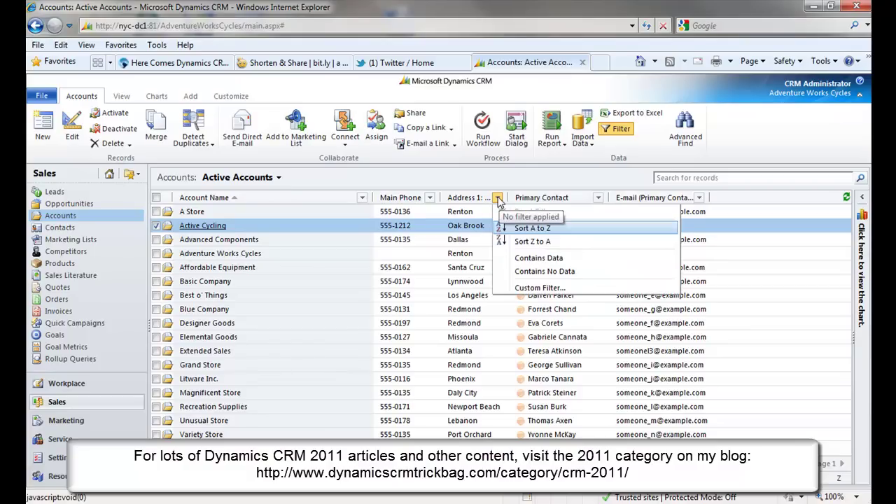
pyautogui.click(541, 288)
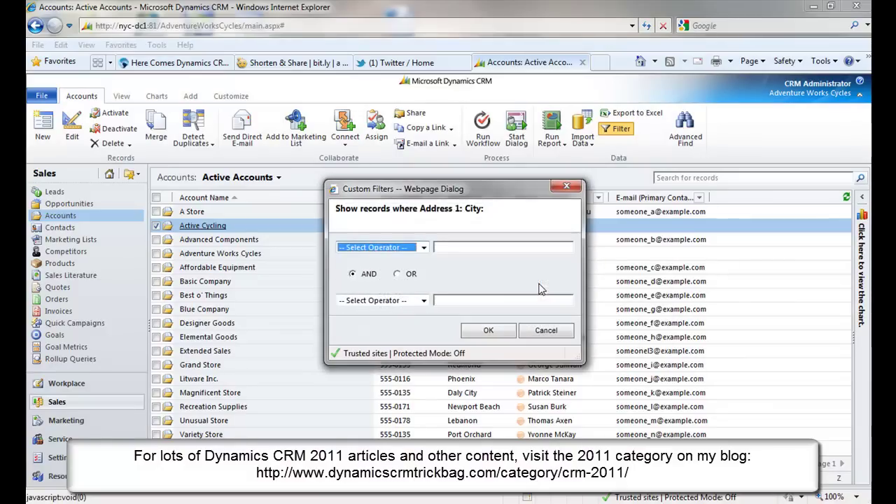
pyautogui.click(422, 249)
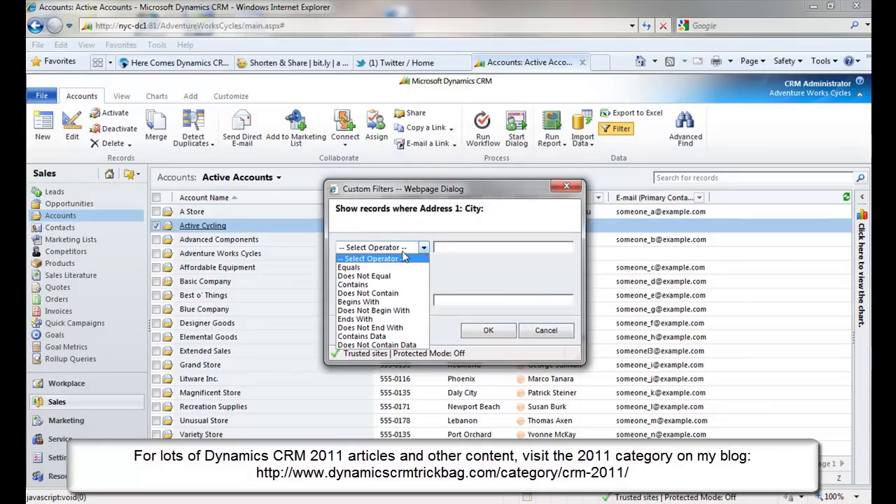
pyautogui.click(389, 302)
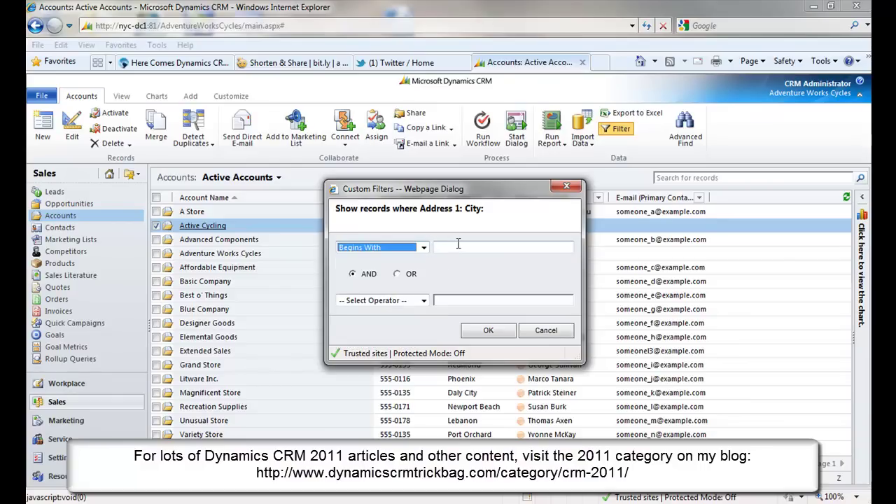
pyautogui.click(457, 246)
pyautogui.write('r')
pyautogui.click(485, 332)
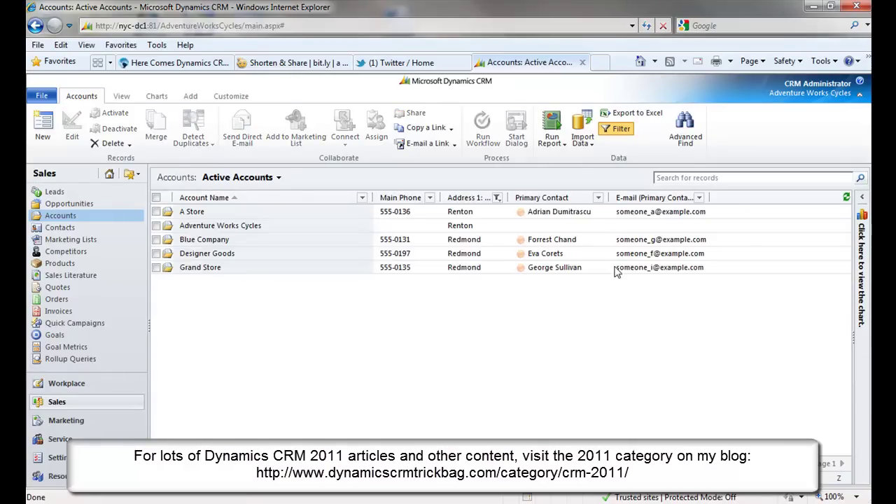
# Turn off column filtering to clear the city filter
pyautogui.click(622, 132)
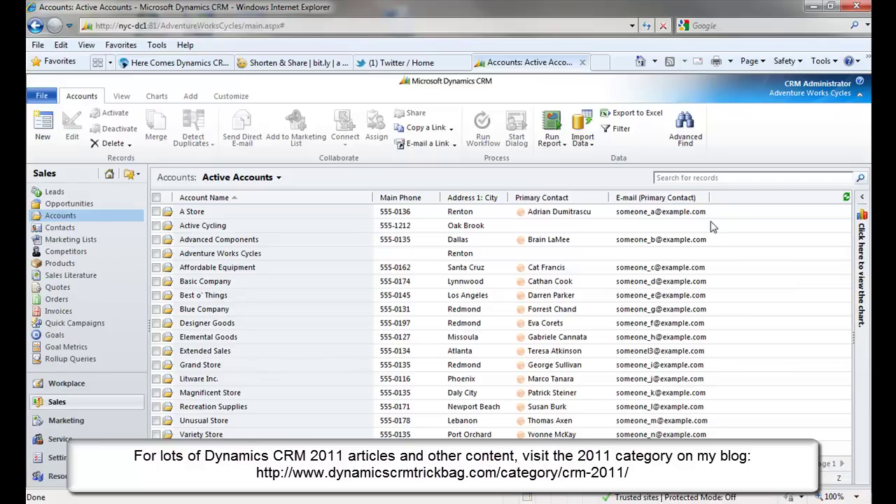
# Expand the industry chart, drill into the Accounting and Financial bars, then clear the drill-down
pyautogui.click(863, 204)
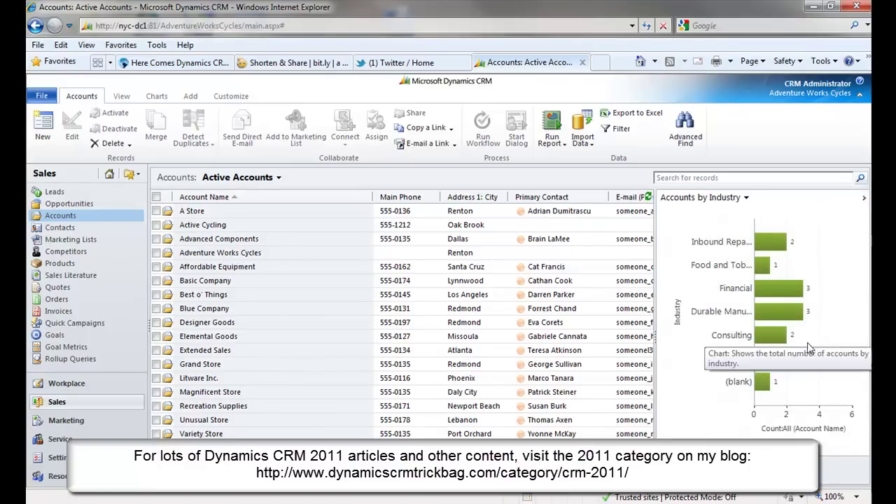
pyautogui.moveTo(804, 364)
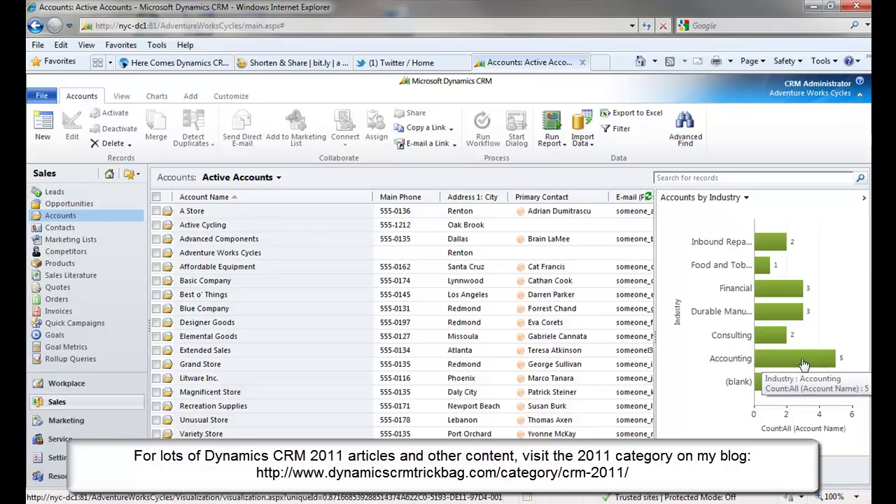
pyautogui.click(804, 364)
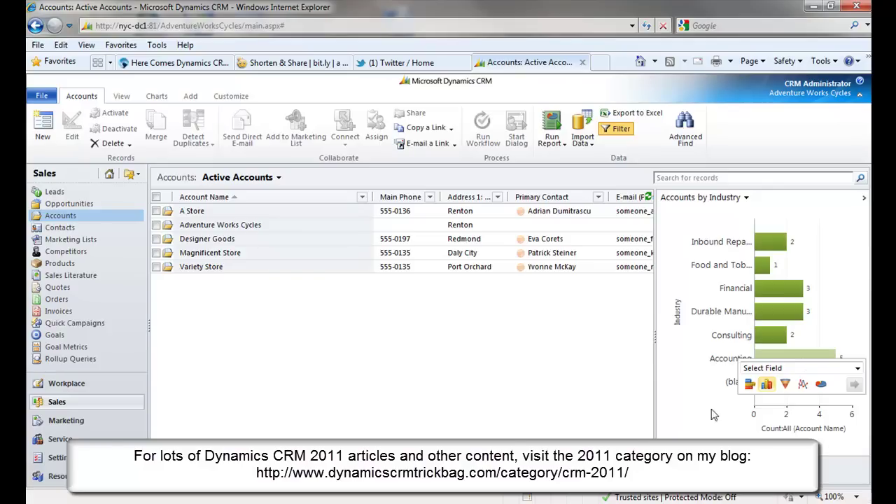
pyautogui.hscroll(2, 402, 238)
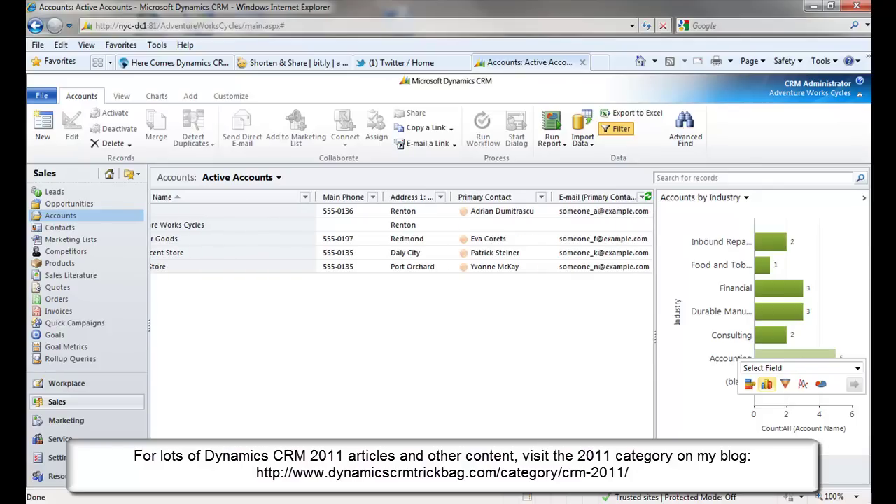
pyautogui.hscroll(-2, 402, 238)
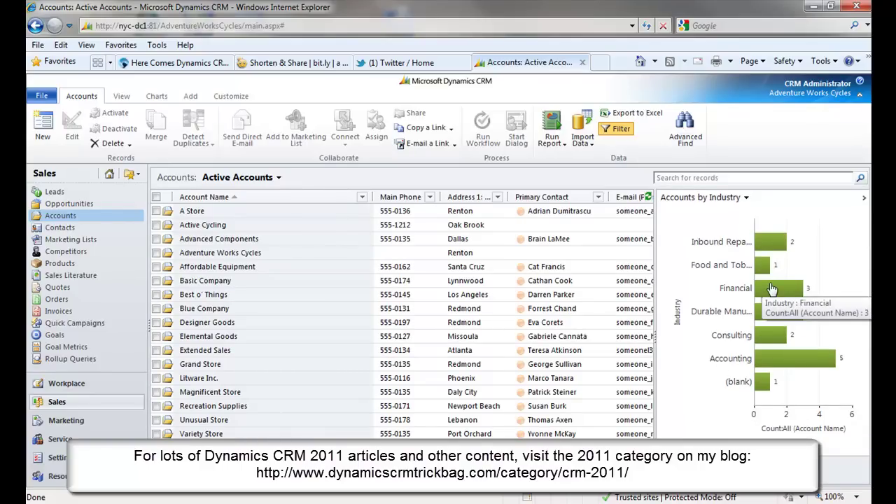
pyautogui.click(772, 289)
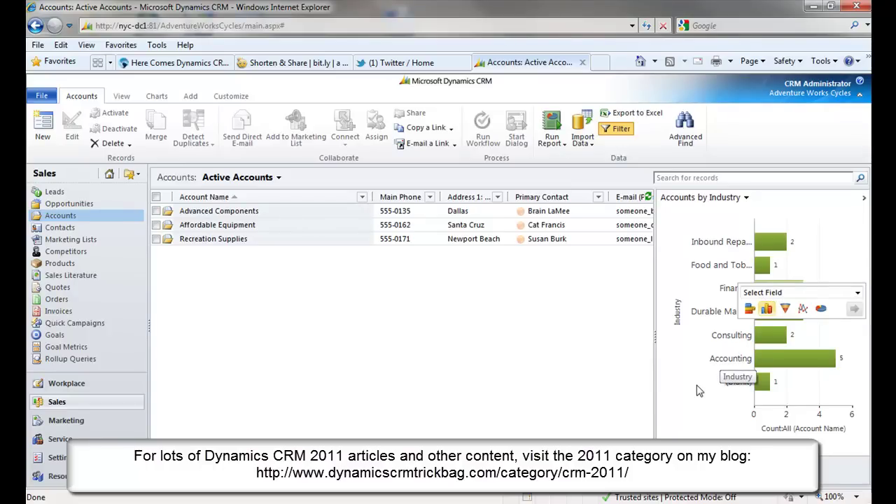
pyautogui.click(699, 391)
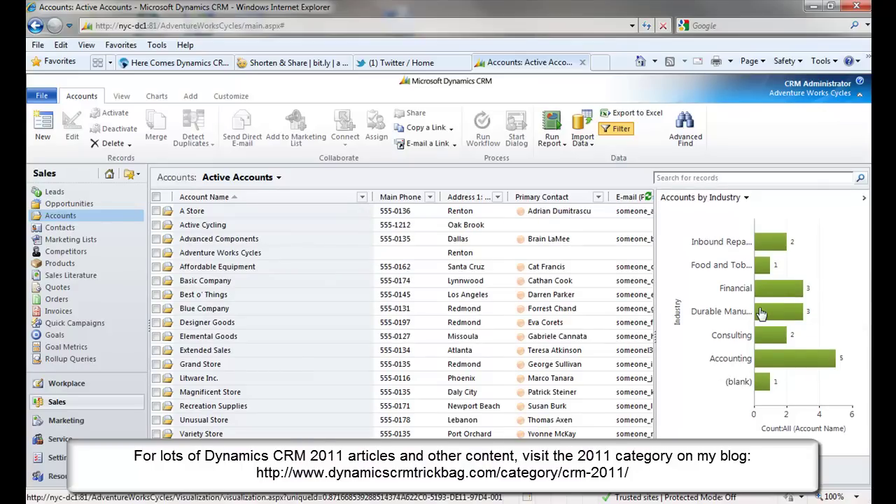
# Switch the accounts chart to Accounts By Territories
pyautogui.moveTo(761, 313)
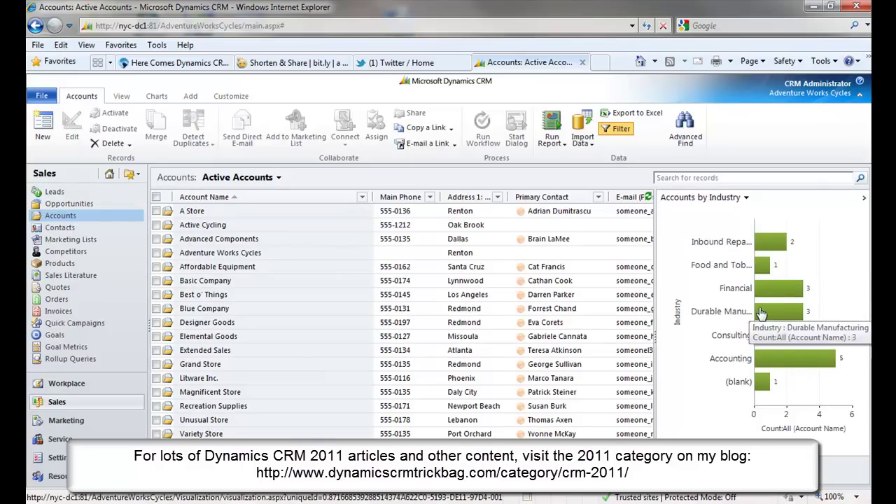
pyautogui.click(746, 198)
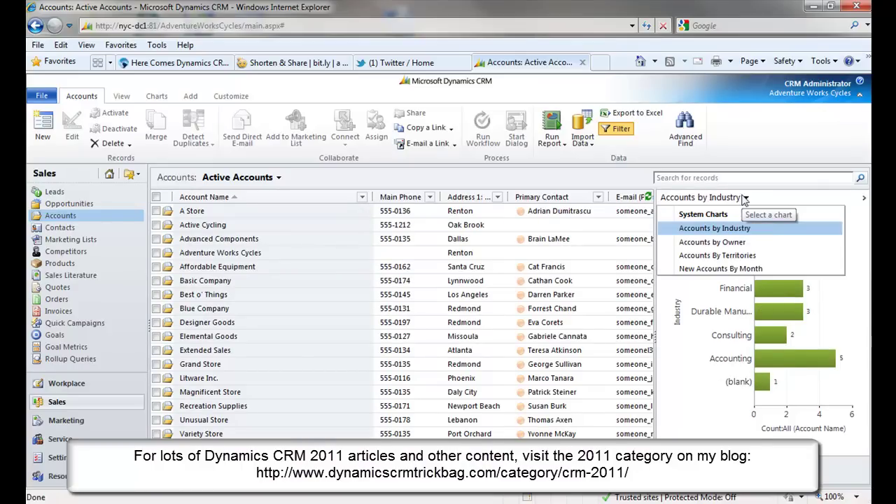
pyautogui.click(744, 258)
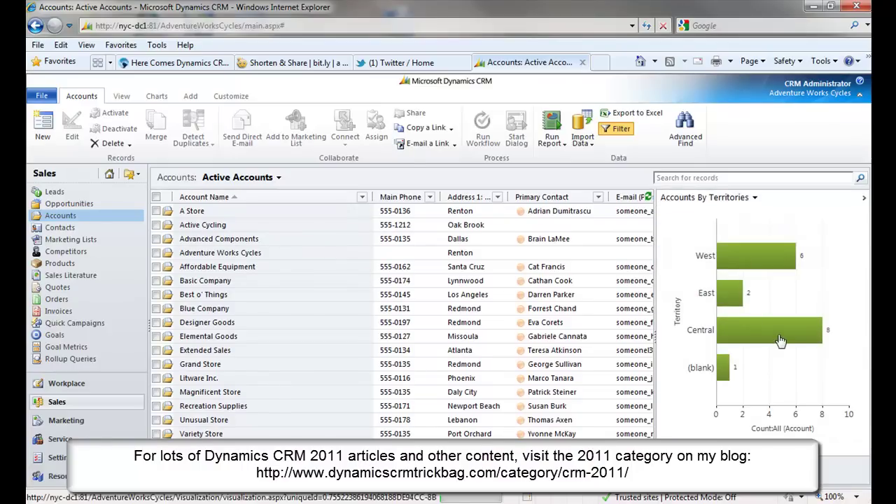
# Drill into the Central territory bar, grouped by the Owner field
pyautogui.moveTo(780, 339)
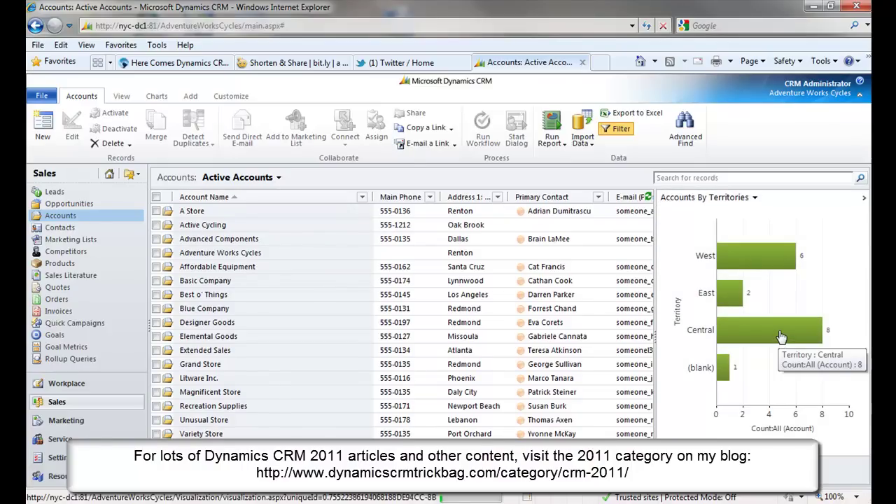
pyautogui.click(781, 337)
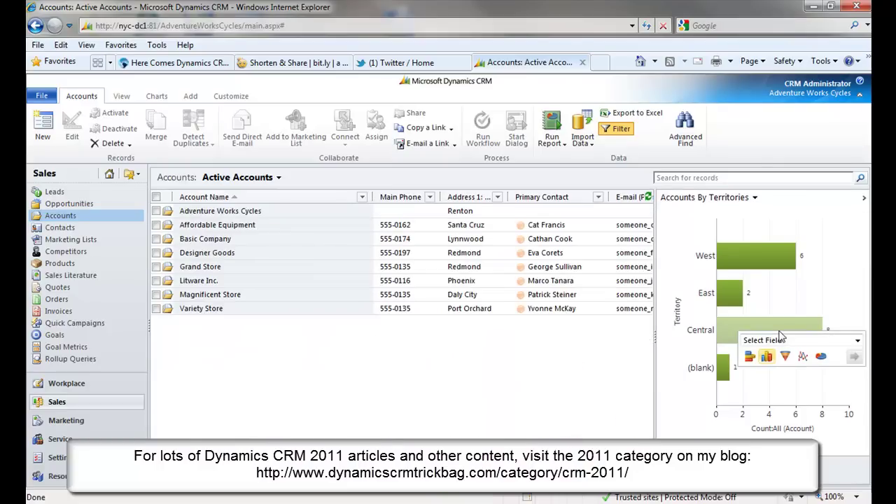
pyautogui.click(858, 341)
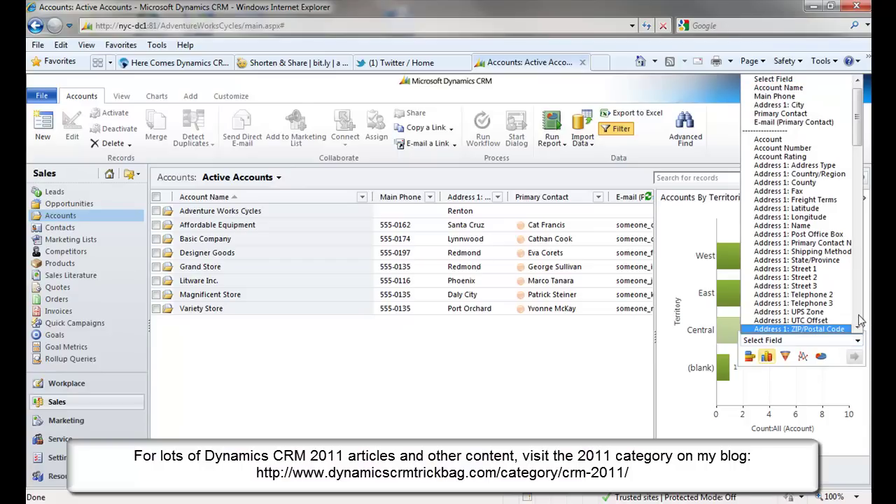
pyautogui.scroll(-10, 859, 318)
pyautogui.scroll(-10, 860, 319)
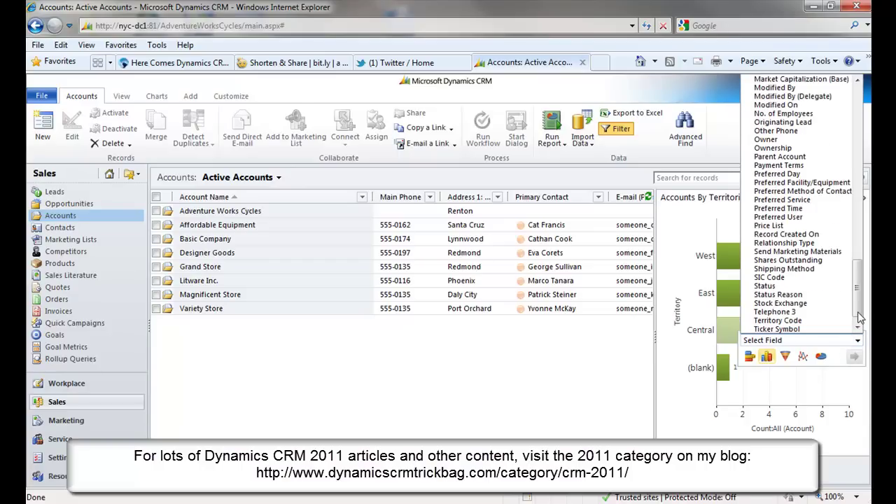
pyautogui.click(770, 139)
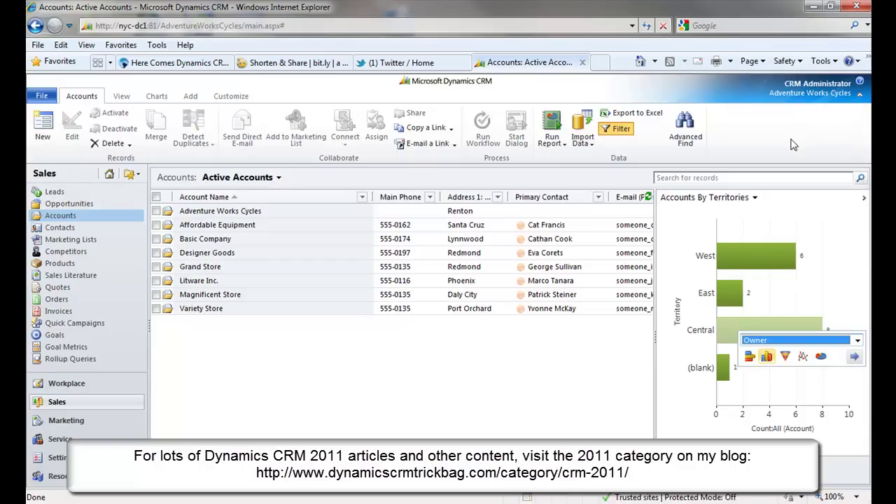
pyautogui.click(855, 359)
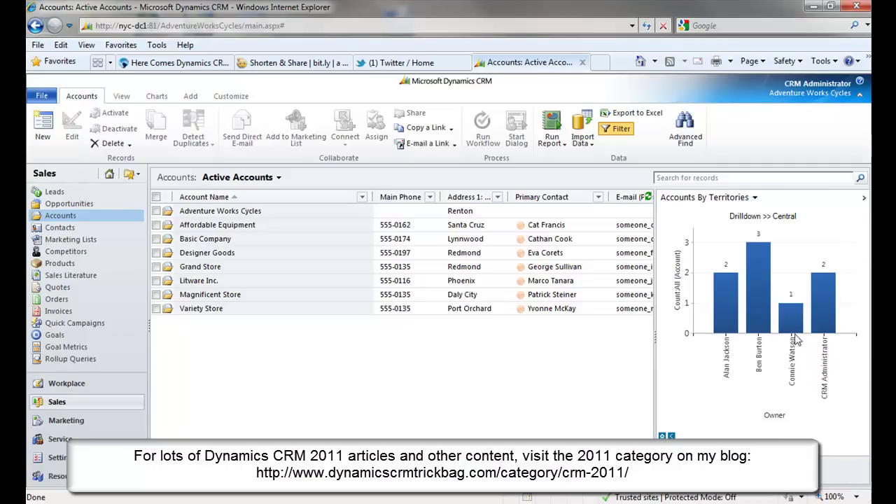
pyautogui.moveTo(833, 334)
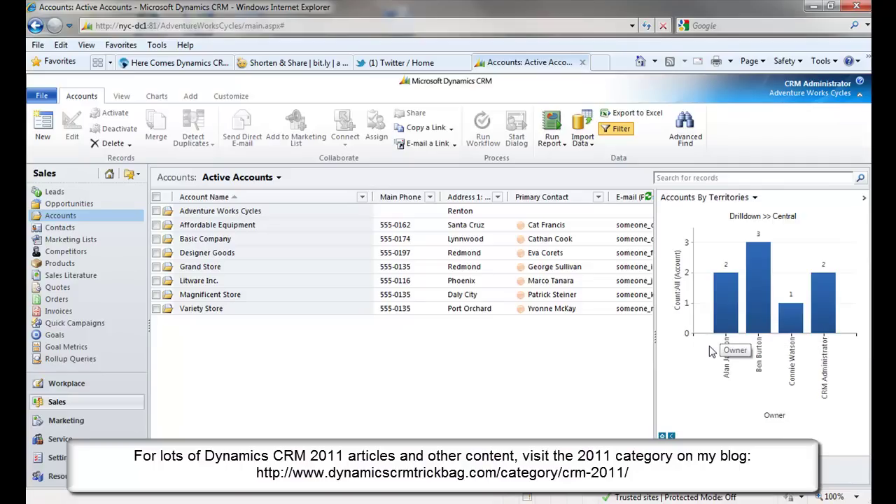
# Select all eight accounts and assign them to the first user in the lookup
pyautogui.click(157, 198)
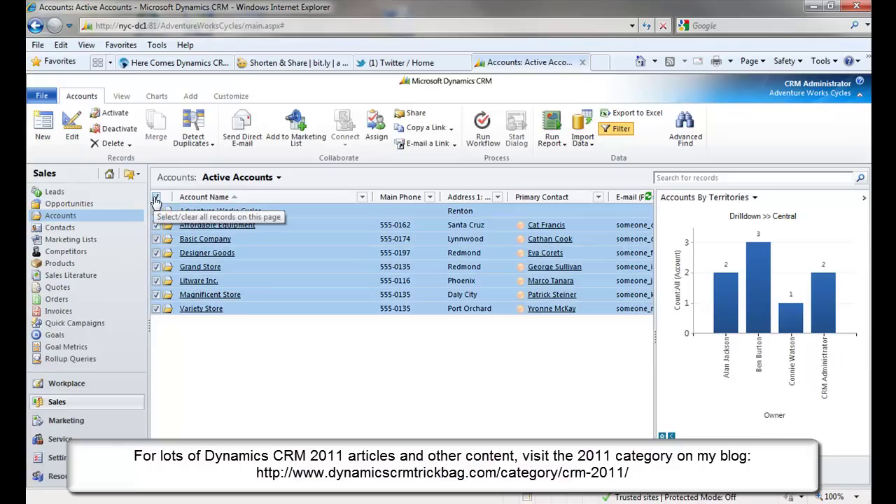
pyautogui.click(377, 128)
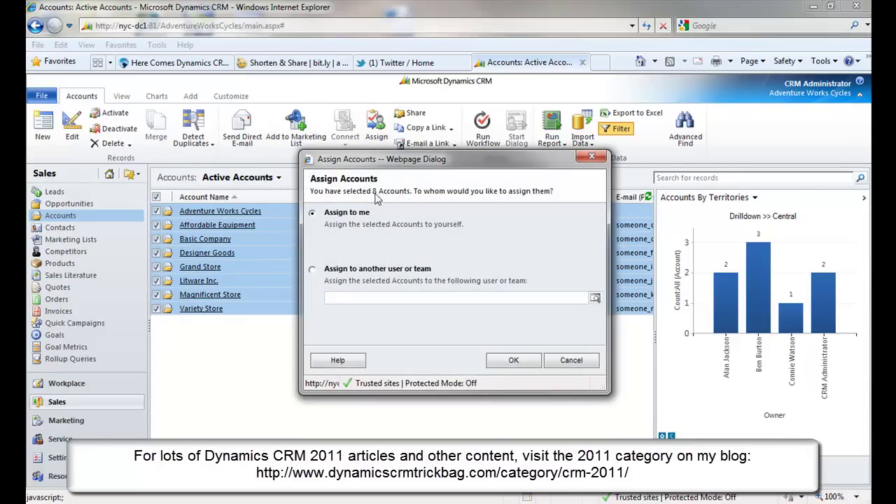
pyautogui.click(371, 272)
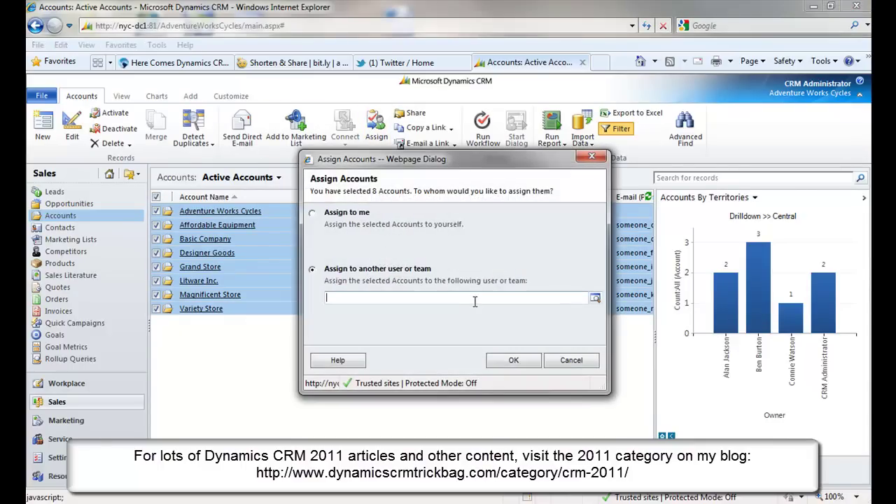
pyautogui.click(595, 298)
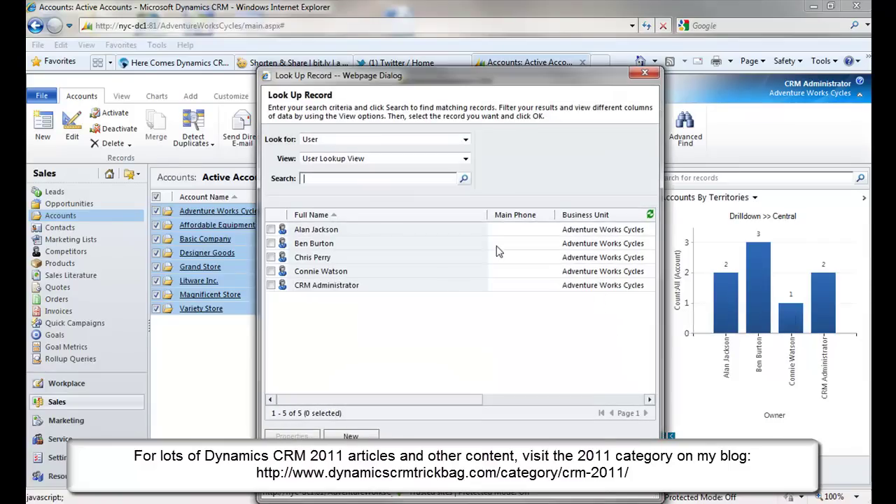
pyautogui.doubleClick(388, 234)
pyautogui.click(523, 360)
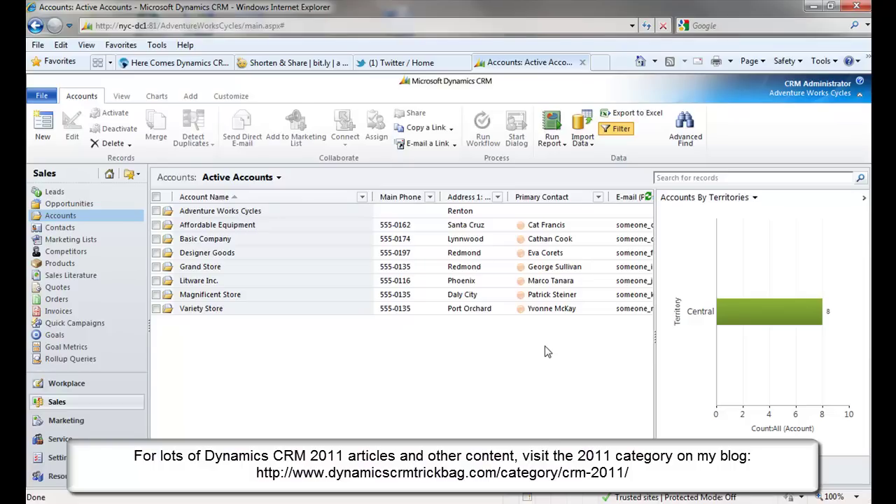
pyautogui.click(156, 198)
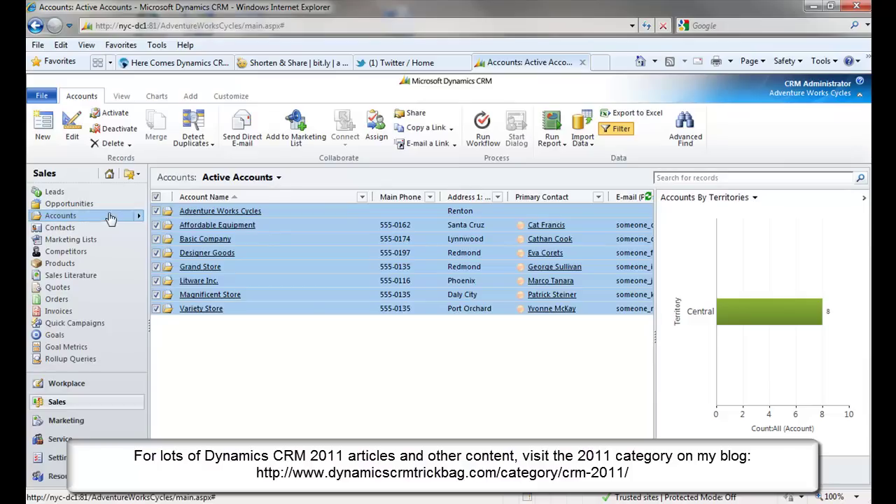
# Show Won Opportunities with the Actual Revenue by Month chart beside the list
pyautogui.click(70, 205)
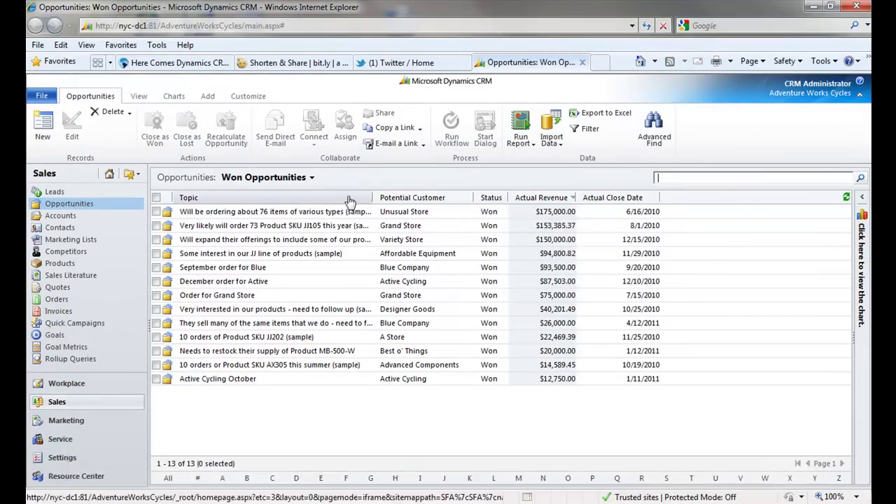
pyautogui.click(311, 178)
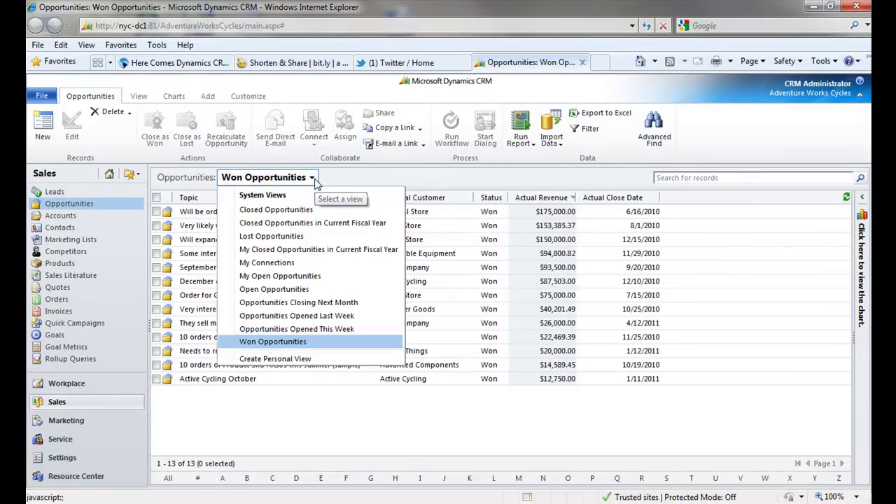
pyautogui.click(317, 342)
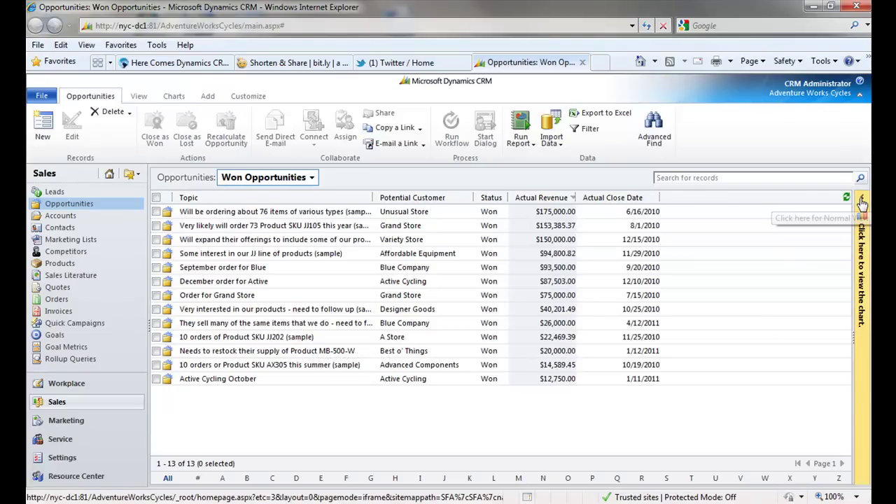
pyautogui.click(863, 203)
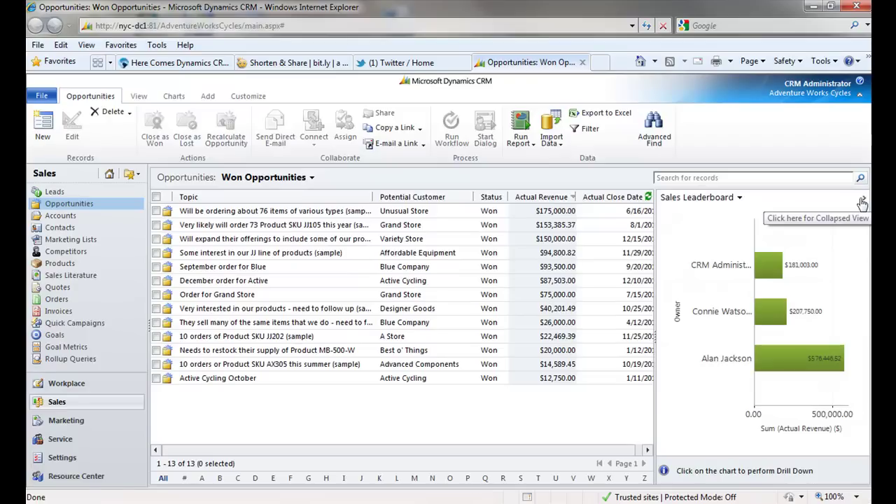
pyautogui.click(739, 199)
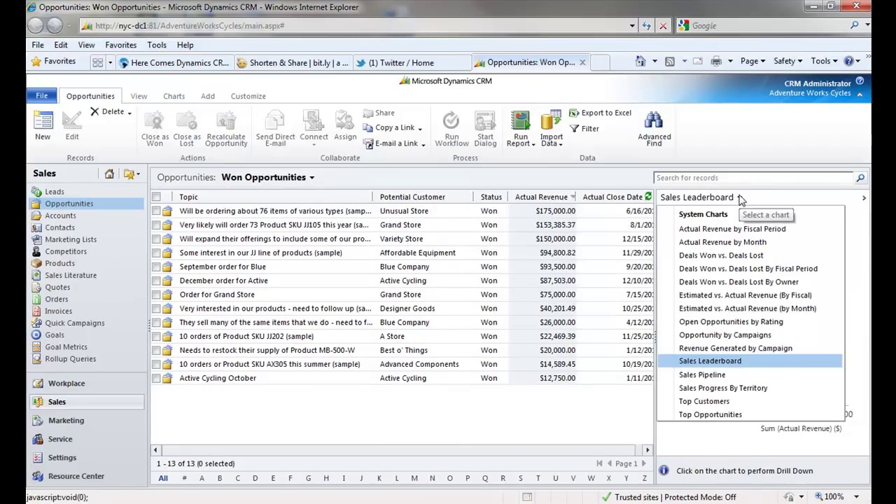
pyautogui.click(724, 243)
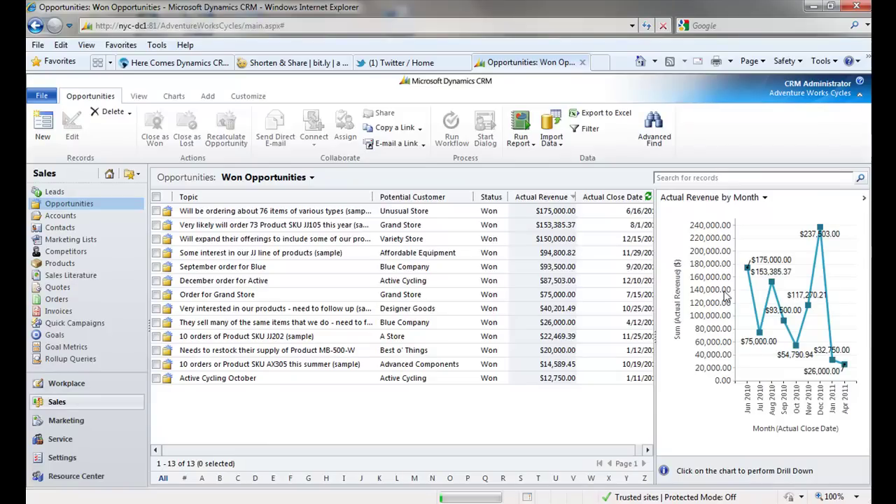
# Move the chart pane to the top, above the opportunities records
pyautogui.click(175, 96)
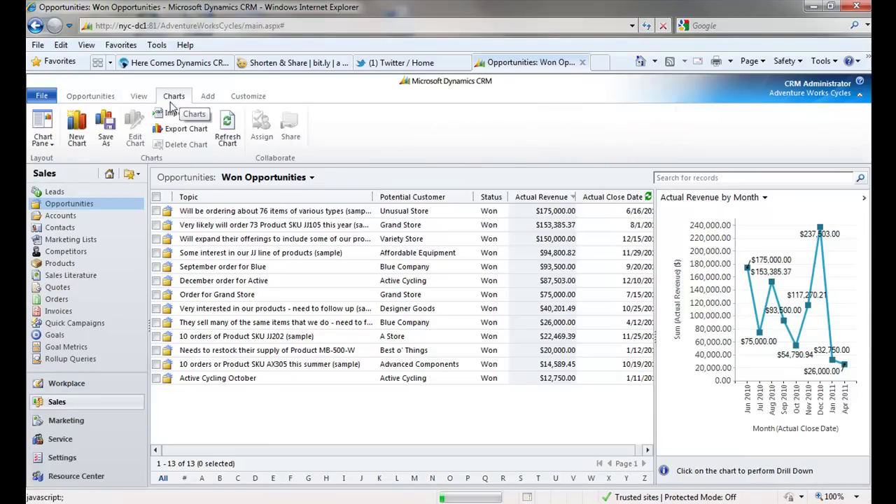
pyautogui.click(49, 144)
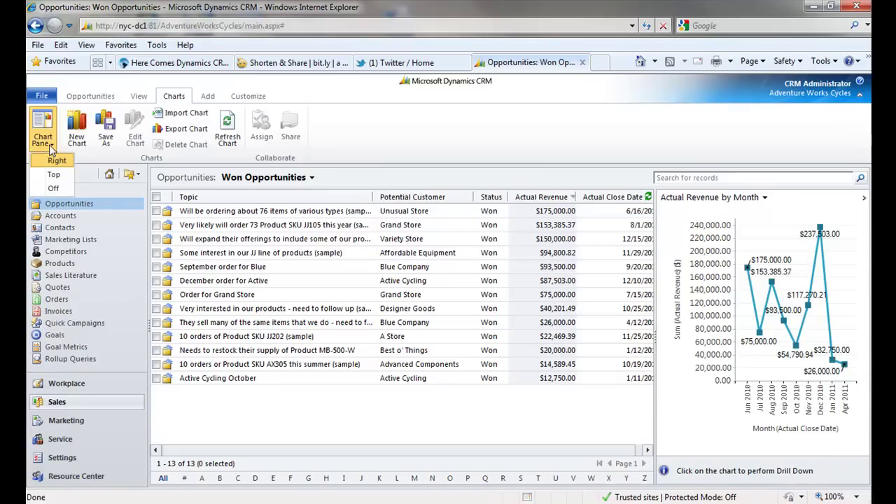
pyautogui.click(55, 175)
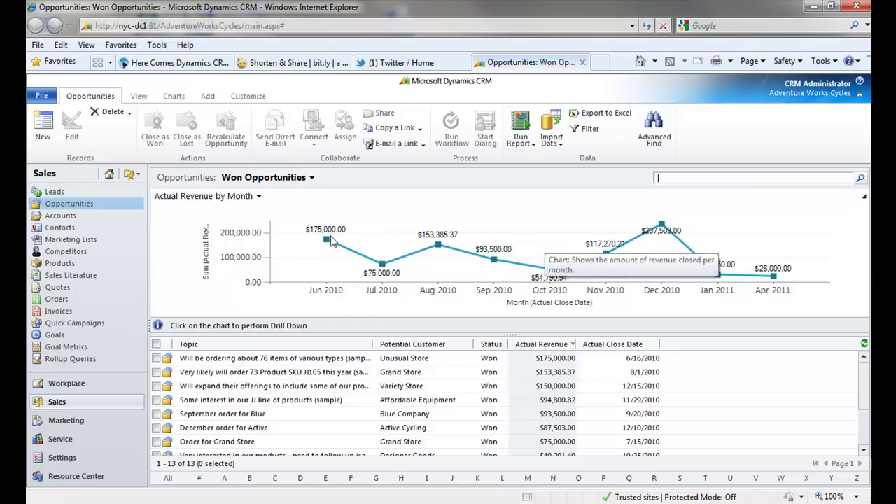
# Drill into the Jun, Aug, Jul and Oct 2010 revenue data points
pyautogui.moveTo(326, 243)
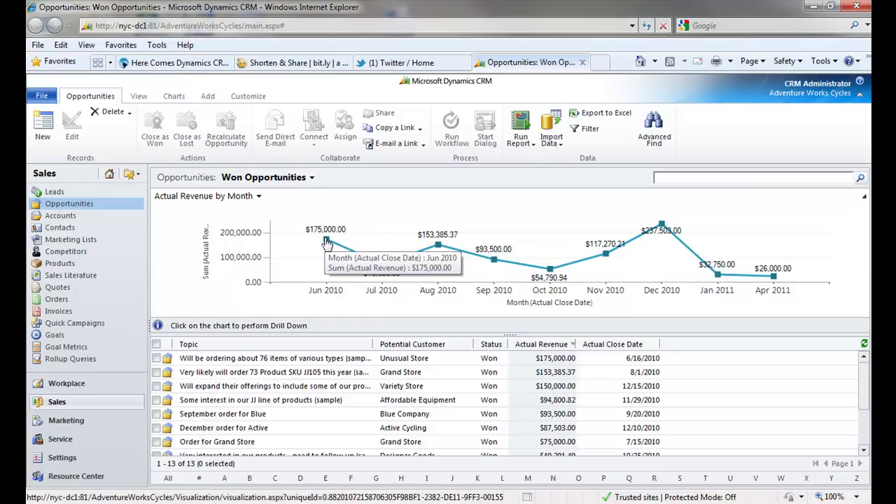
pyautogui.click(327, 243)
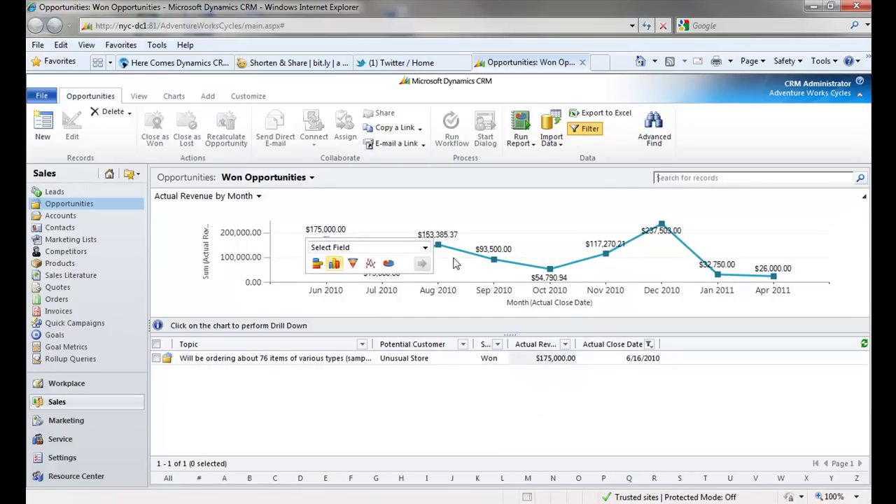
pyautogui.click(437, 244)
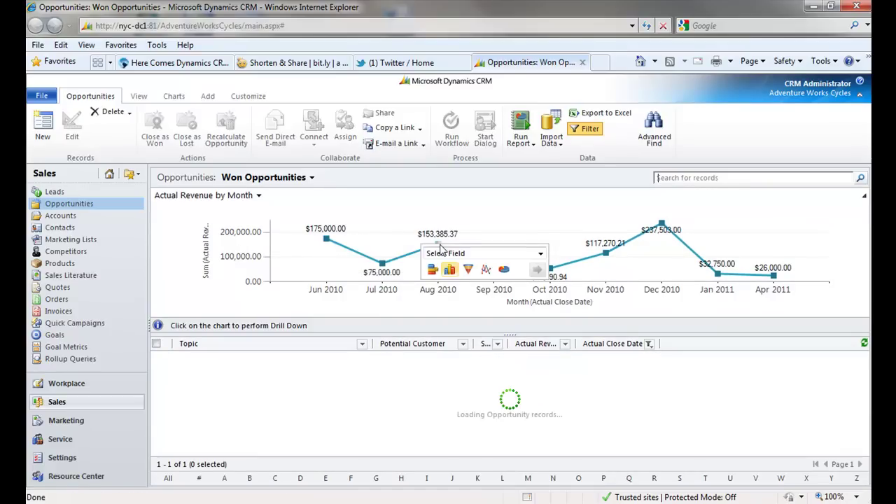
pyautogui.click(381, 264)
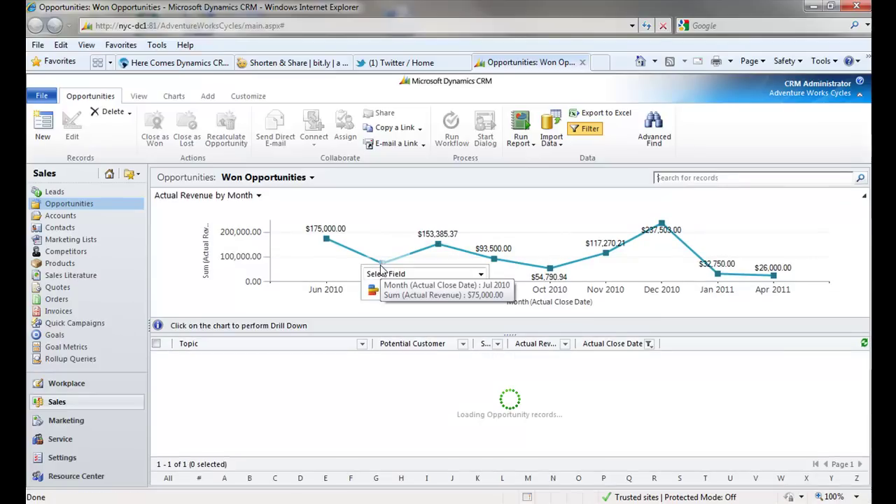
pyautogui.click(550, 270)
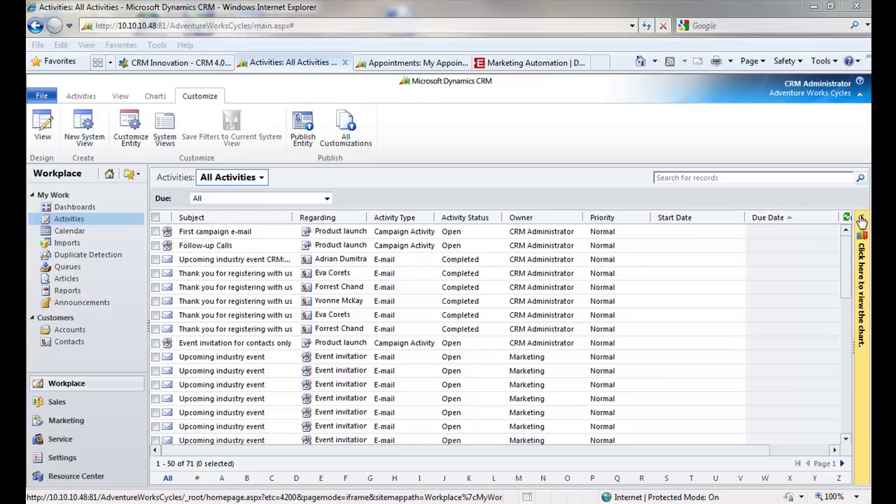
# Expand the chart pane beside All Activities and bring up its chart selector
pyautogui.click(863, 221)
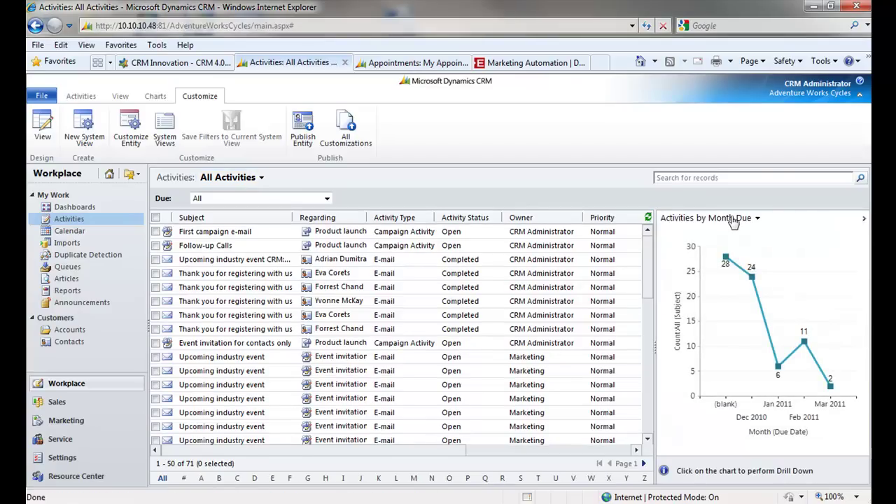
pyautogui.click(733, 220)
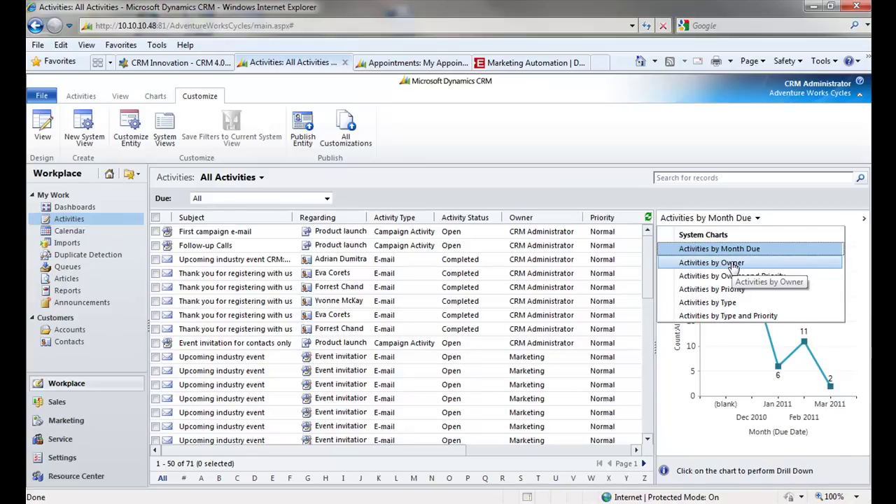
# Change the activities view to Appointment > All Appointments under System Views
pyautogui.click(261, 179)
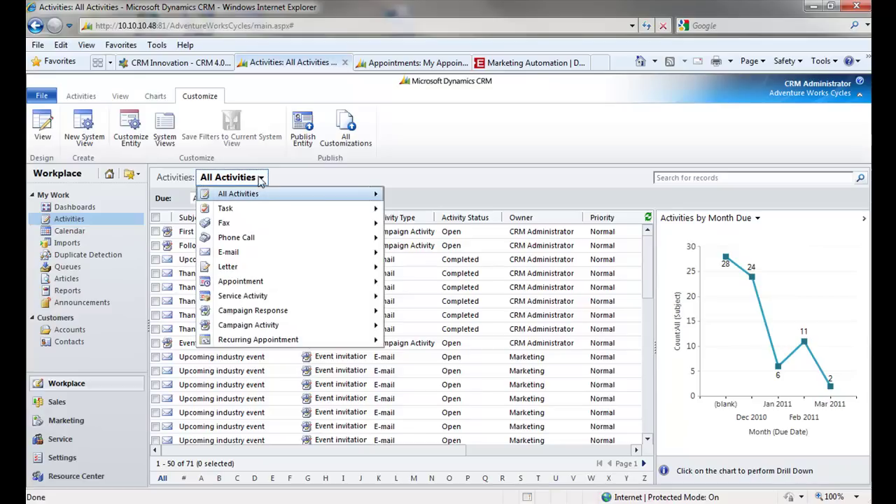
pyautogui.moveTo(266, 287)
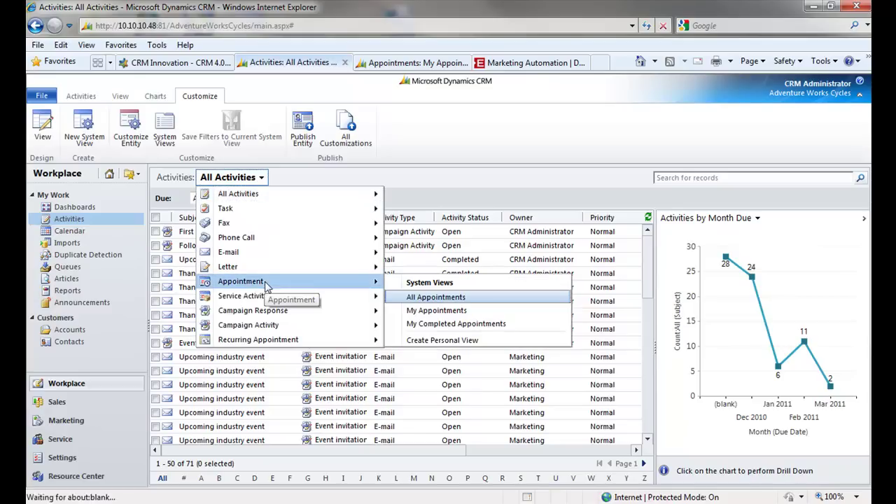
pyautogui.click(431, 299)
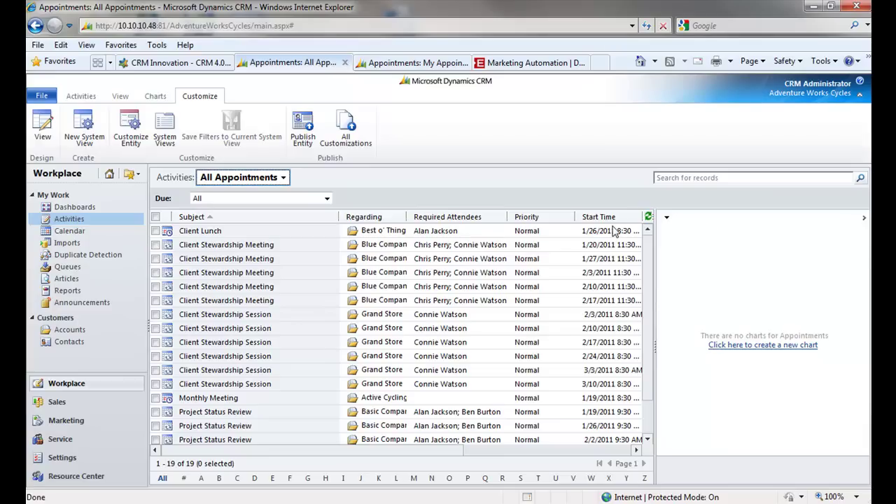
# Start a new chart and name it 'Appointments by Week'
pyautogui.click(156, 100)
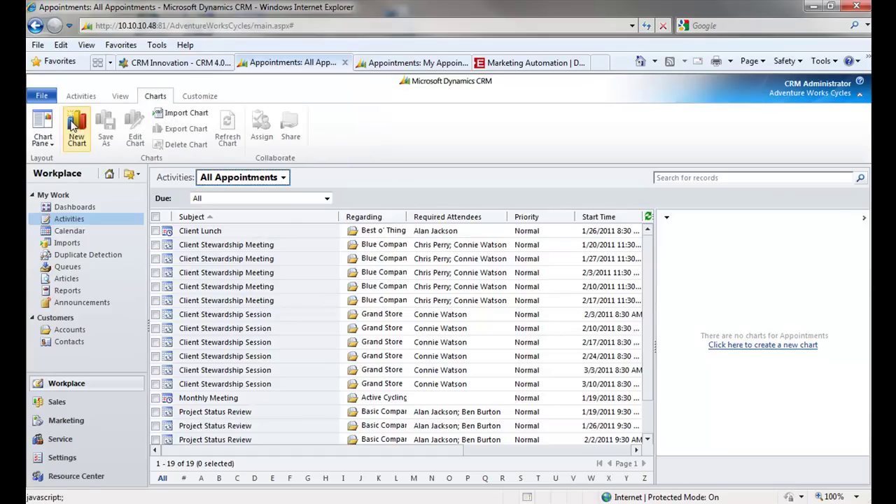
pyautogui.click(73, 125)
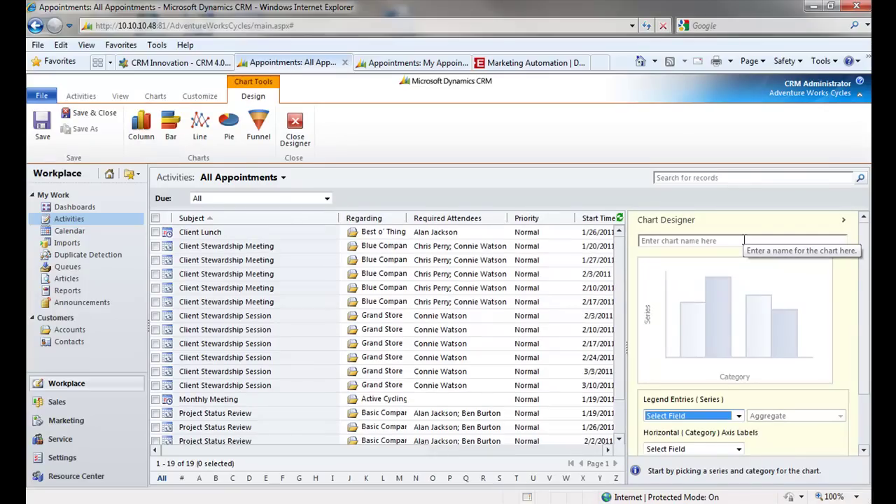
pyautogui.click(745, 240)
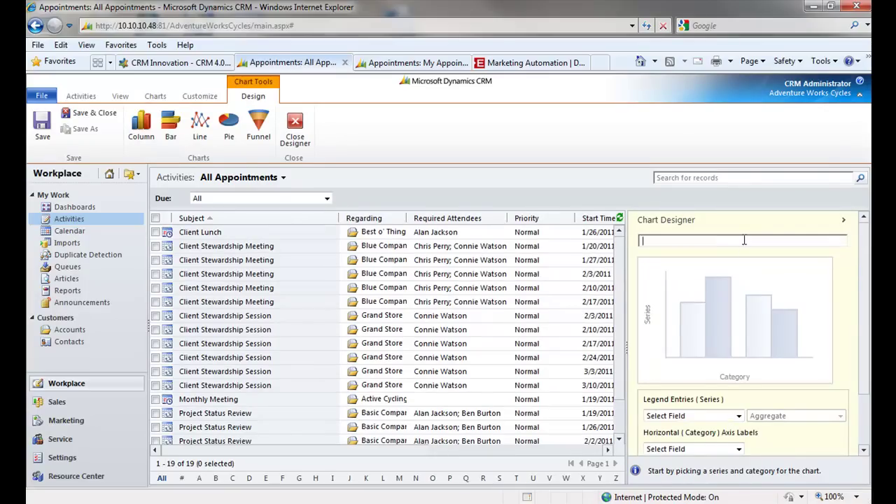
pyautogui.write('Appointments by Week')
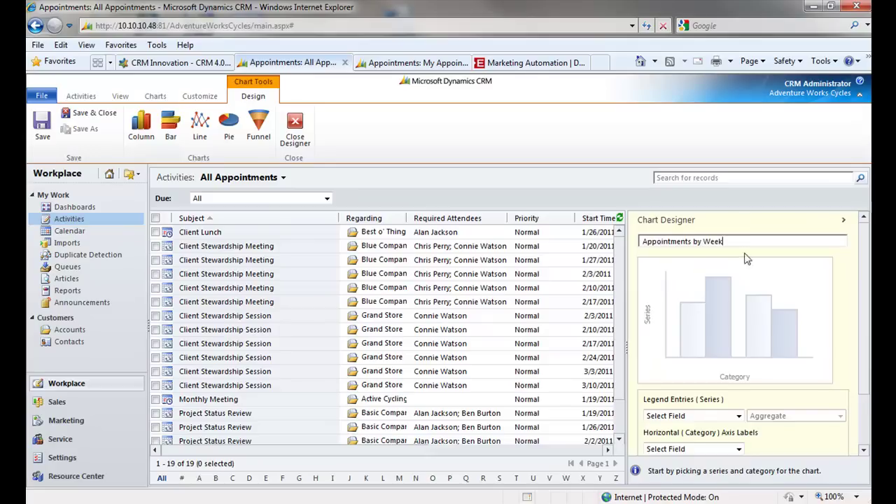
# Set the chart's legend series to Subject with the Count:All aggregate
pyautogui.click(678, 418)
pyautogui.click(669, 163)
pyautogui.click(683, 322)
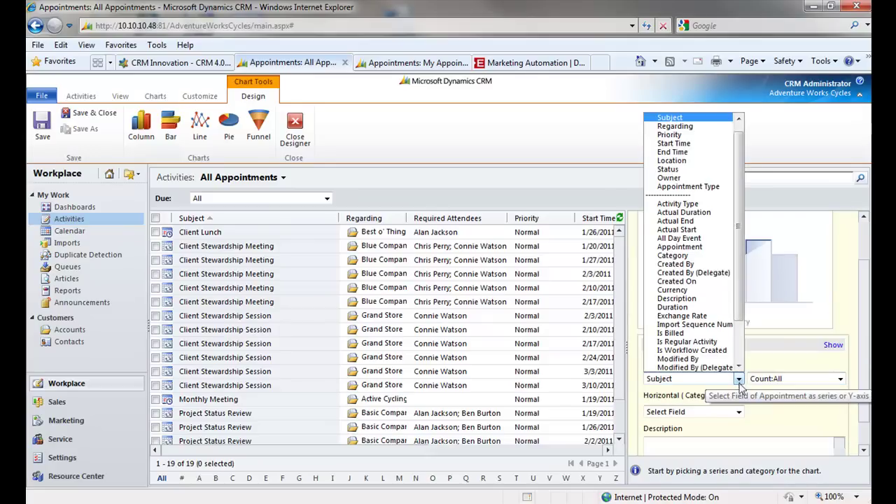
pyautogui.click(690, 121)
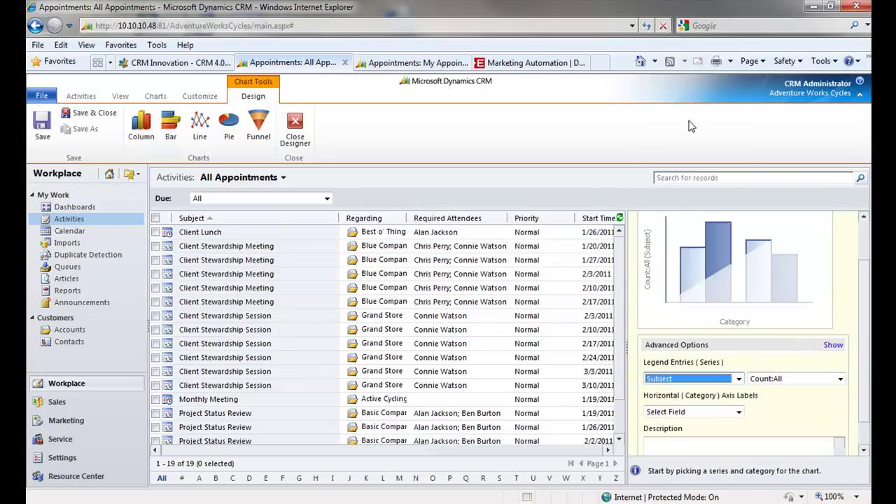
pyautogui.click(773, 382)
pyautogui.click(770, 398)
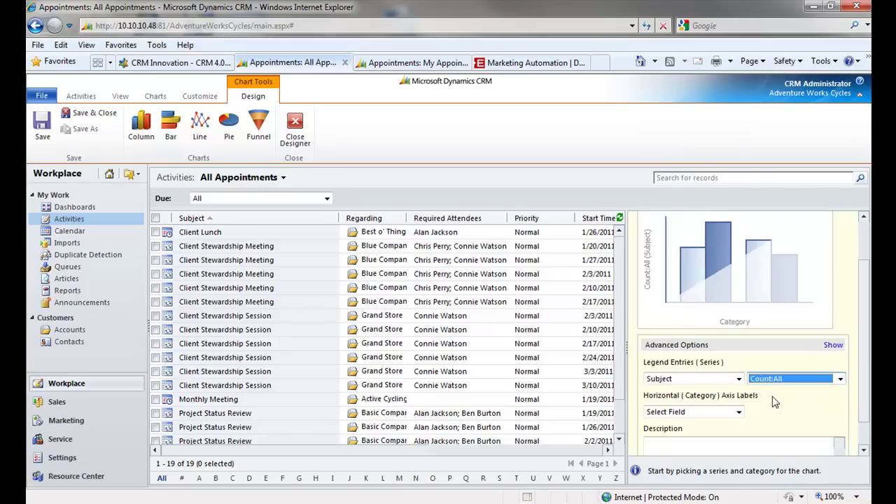
# Set the horizontal axis category to Start Time, grouped by Week
pyautogui.click(740, 413)
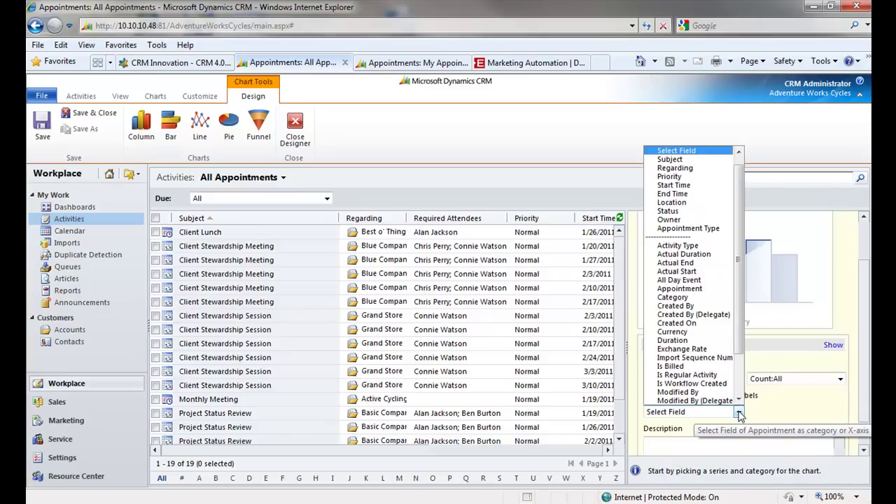
pyautogui.click(692, 185)
pyautogui.click(765, 413)
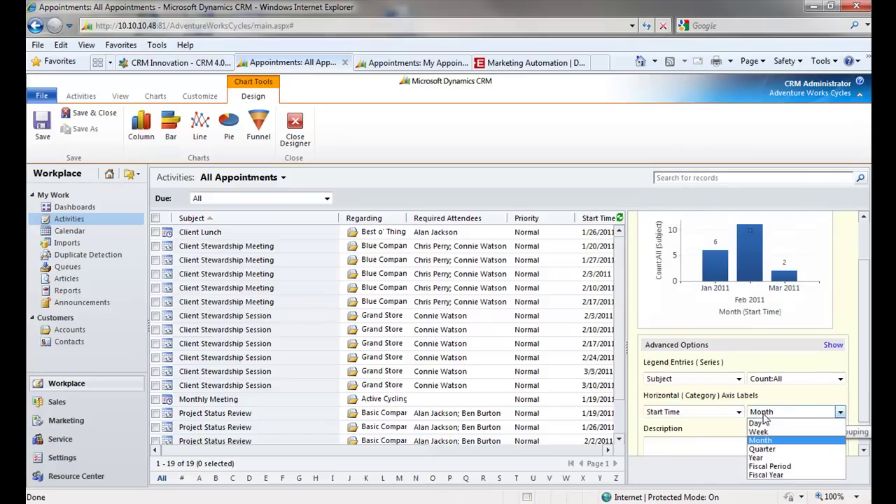
pyautogui.click(774, 431)
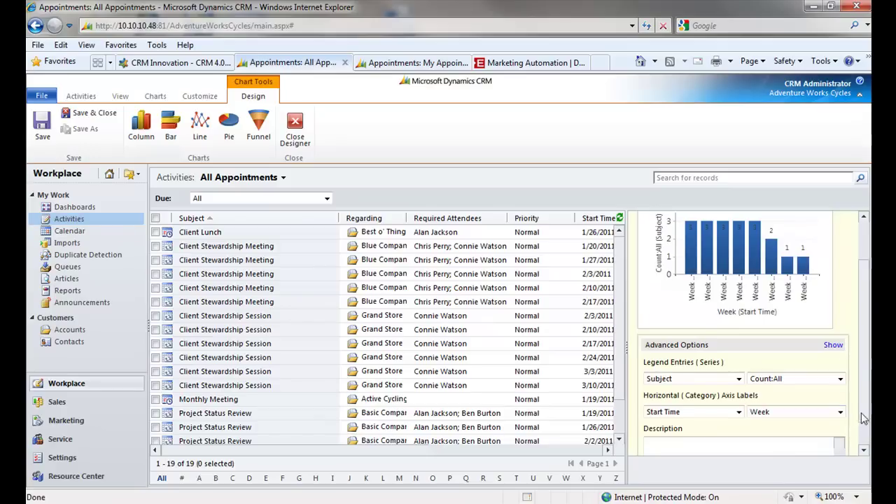
pyautogui.moveTo(864, 419); pyautogui.dragTo(869, 338)
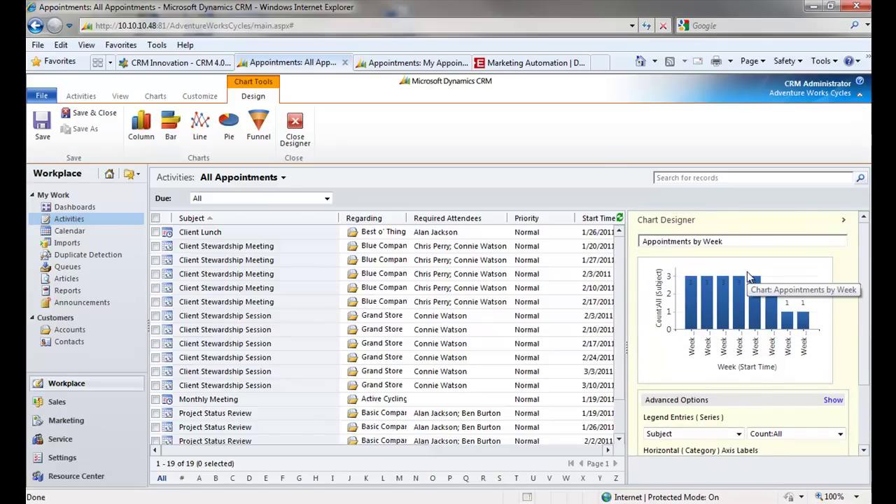
# Save and close the chart designer, then display Appointments by Week beside the appointments
pyautogui.click(93, 117)
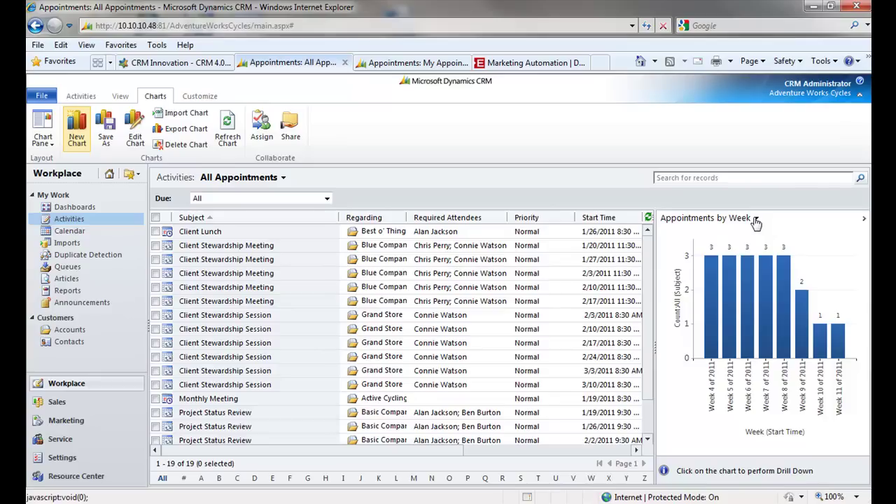
pyautogui.click(757, 219)
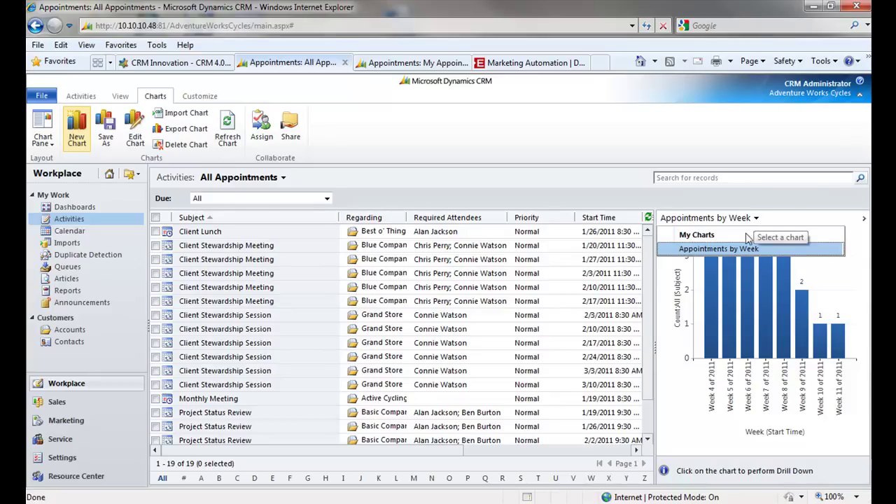
pyautogui.click(707, 250)
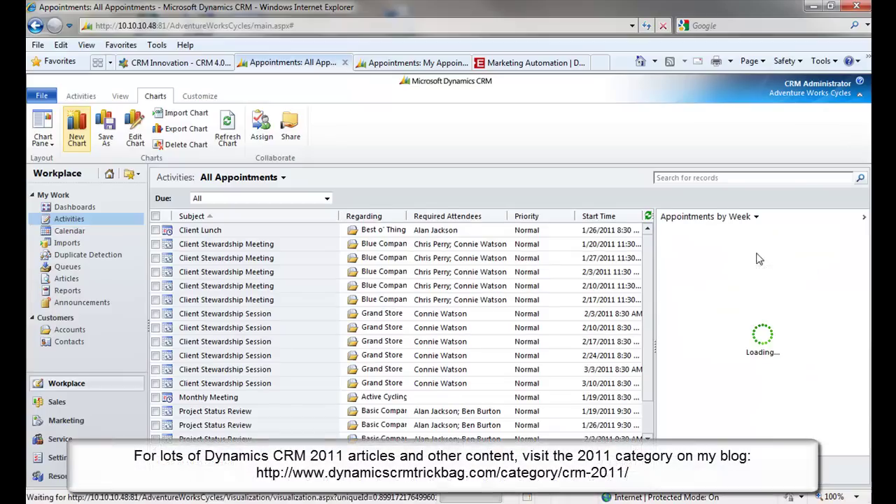
pyautogui.moveTo(786, 264)
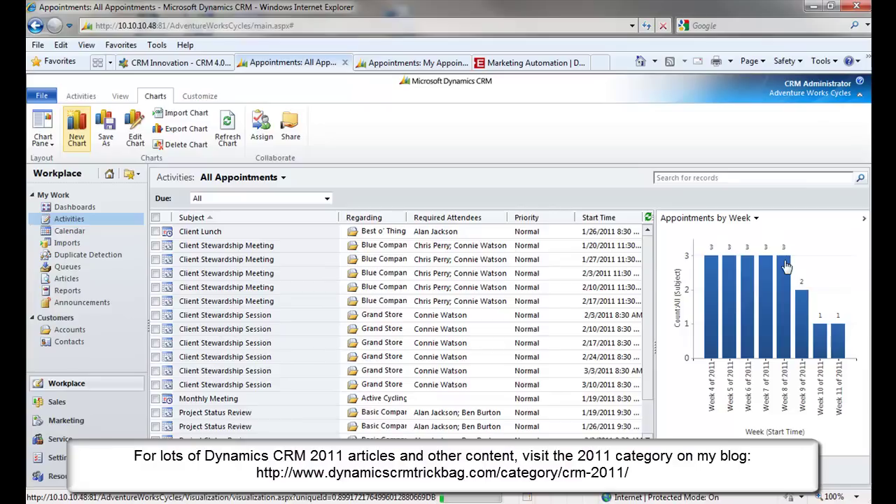
pyautogui.click(203, 99)
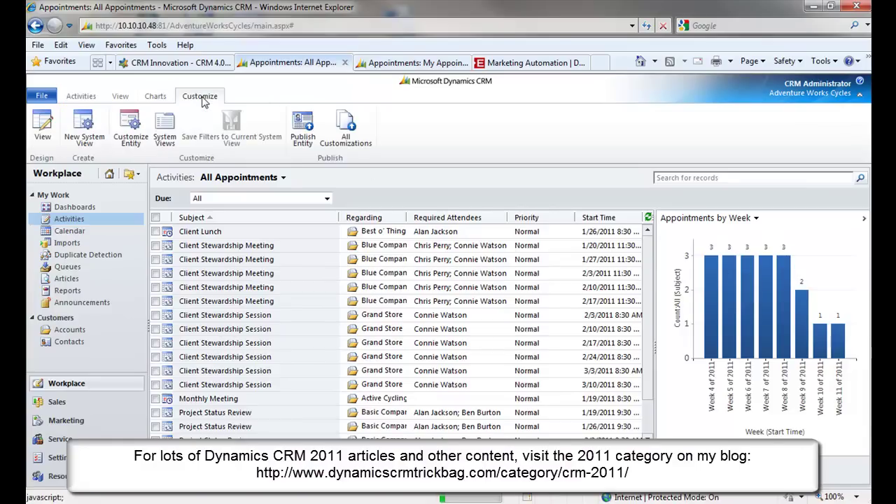
pyautogui.click(129, 126)
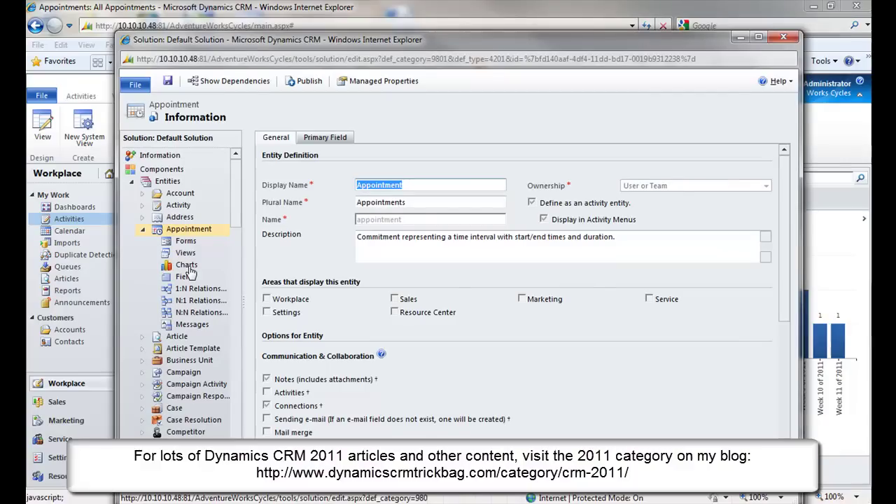
pyautogui.click(188, 269)
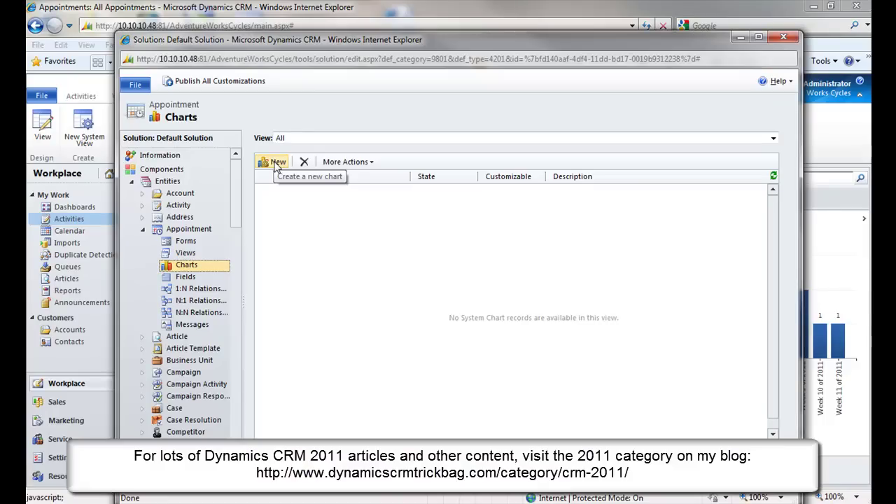
pyautogui.click(785, 37)
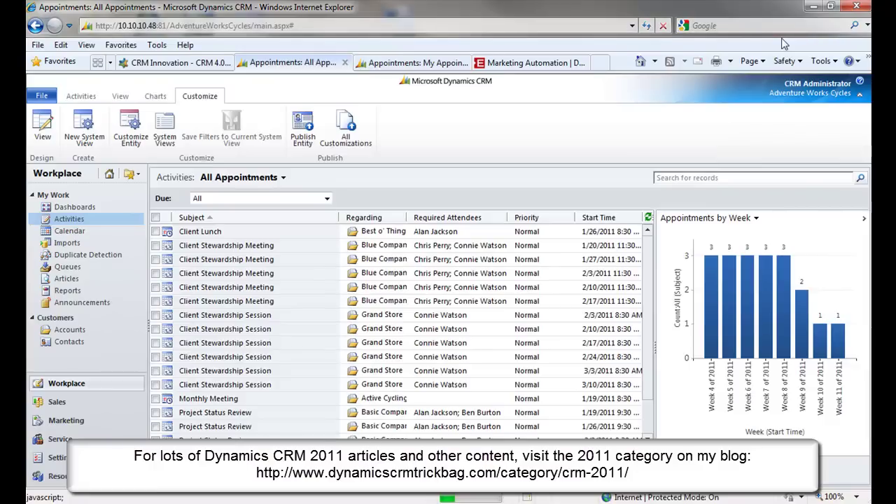
# Export the Appointments by Week chart as Appointments by Week.xml to the Desktop
pyautogui.click(154, 96)
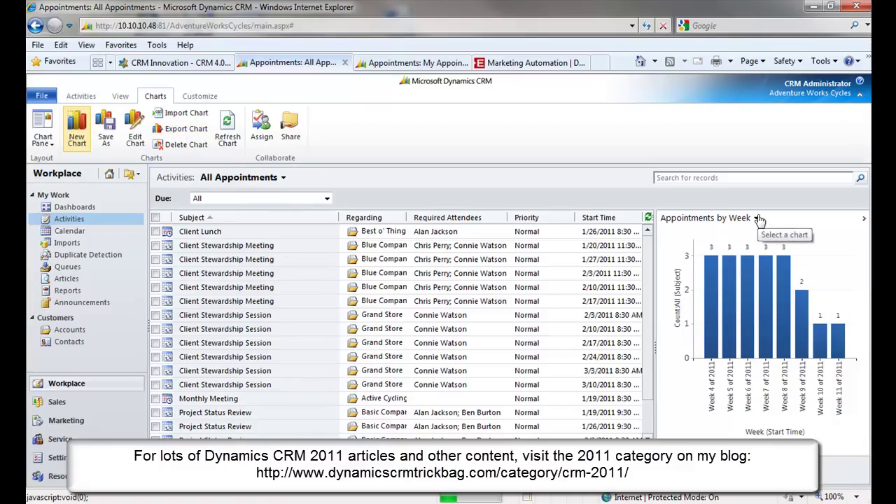
pyautogui.click(176, 131)
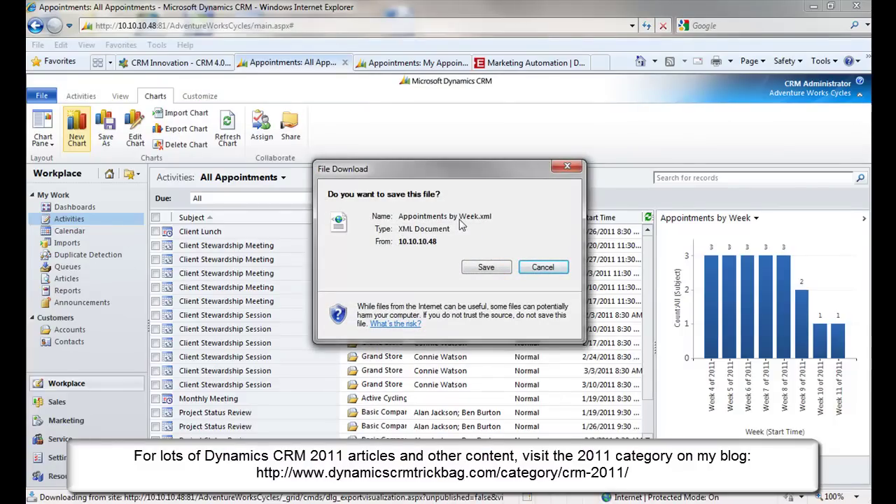
pyautogui.click(500, 268)
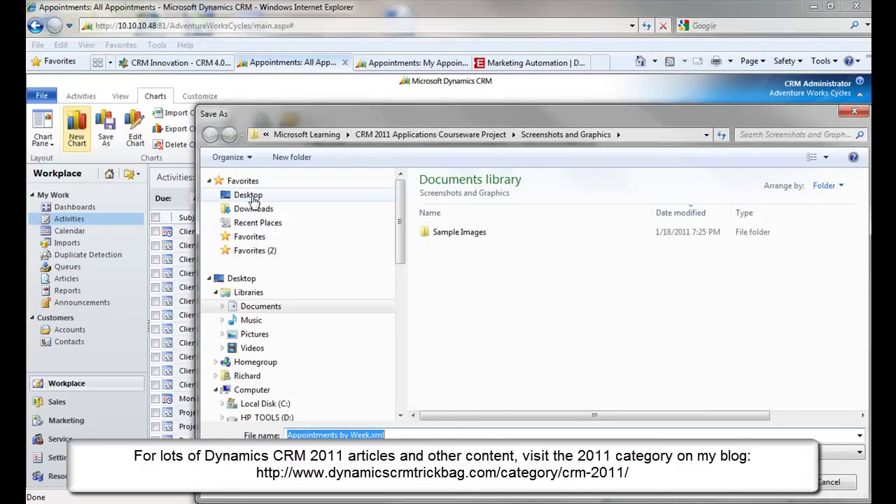
pyautogui.click(251, 196)
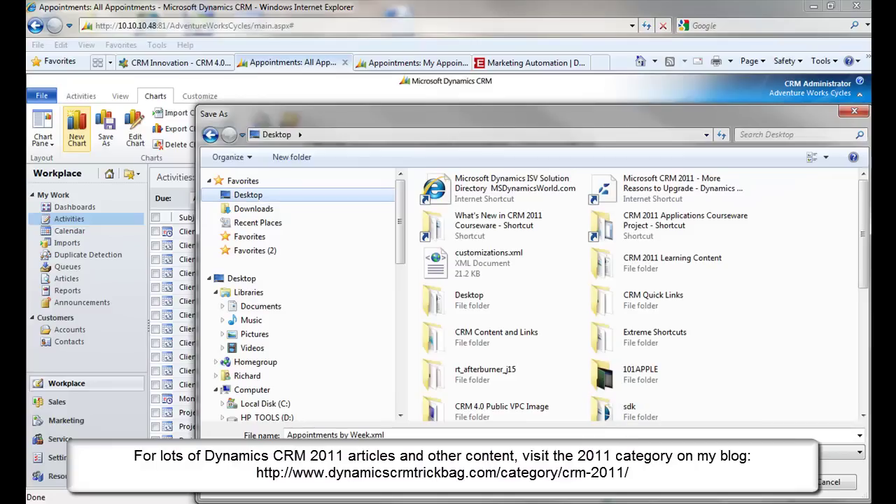
pyautogui.press('Return')
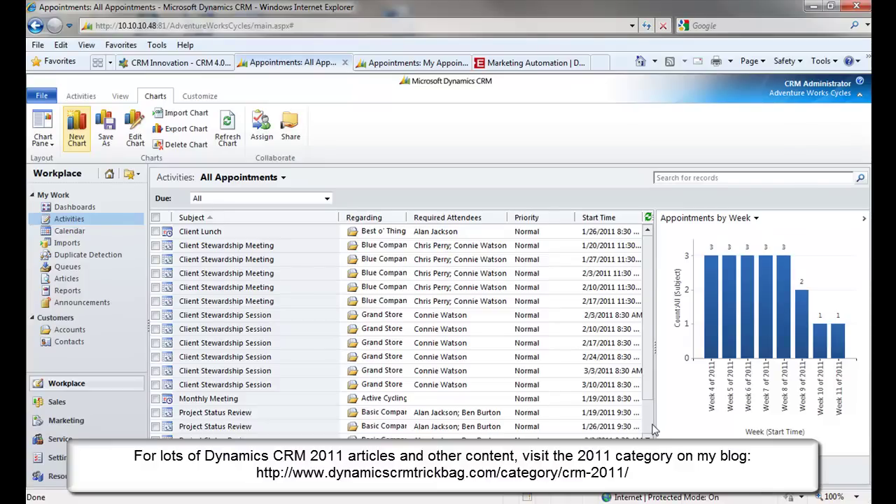
# Open the system charts list of the Appointment entity's customizations
pyautogui.click(206, 101)
pyautogui.click(131, 125)
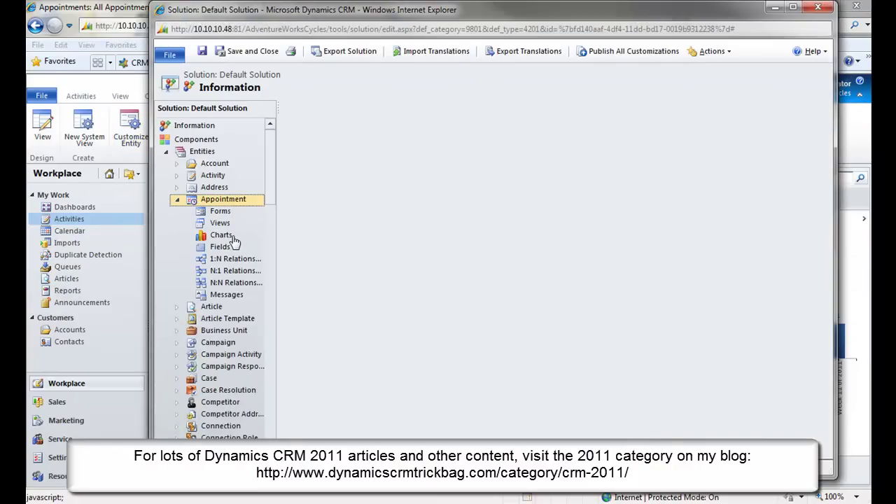
pyautogui.click(231, 238)
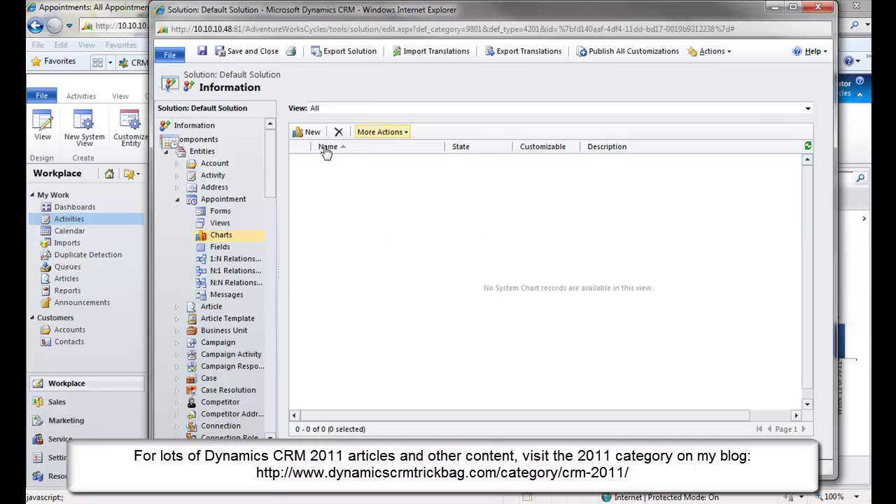
# Import Appointments by Week.xml from the Desktop as a system chart
pyautogui.click(405, 133)
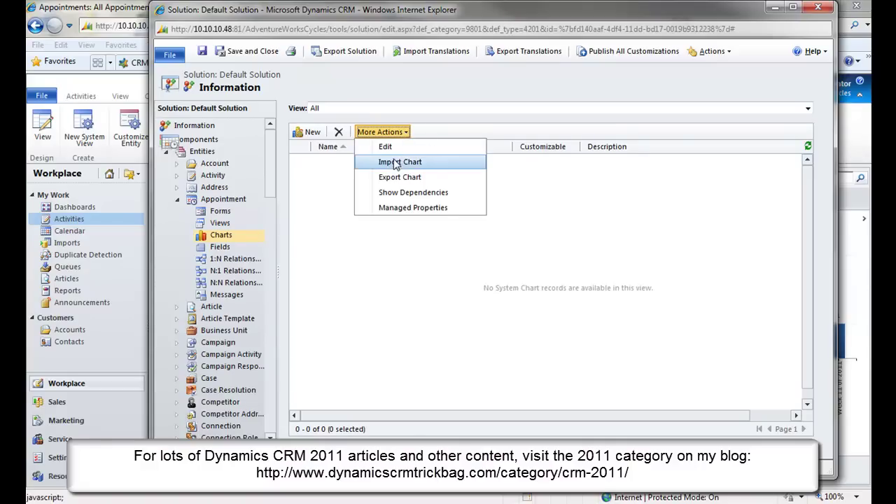
pyautogui.click(396, 162)
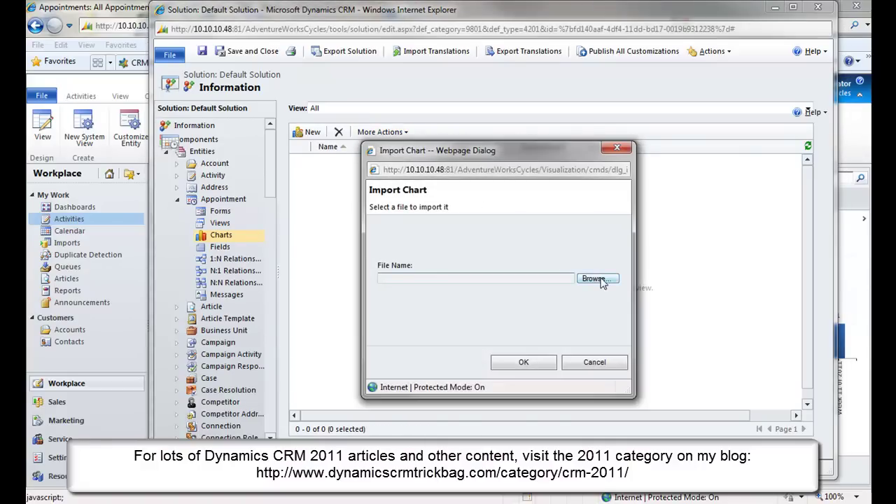
pyautogui.click(600, 280)
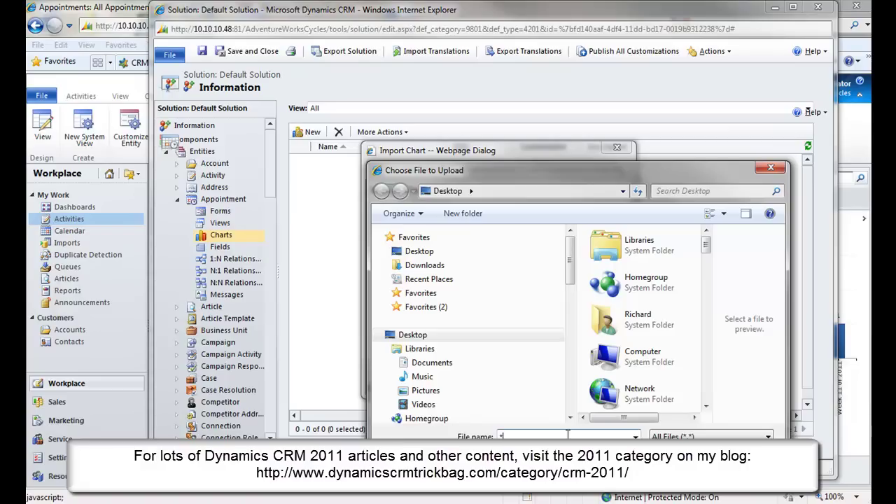
pyautogui.write('.xml')
pyautogui.press('Return')
pyautogui.click(633, 240)
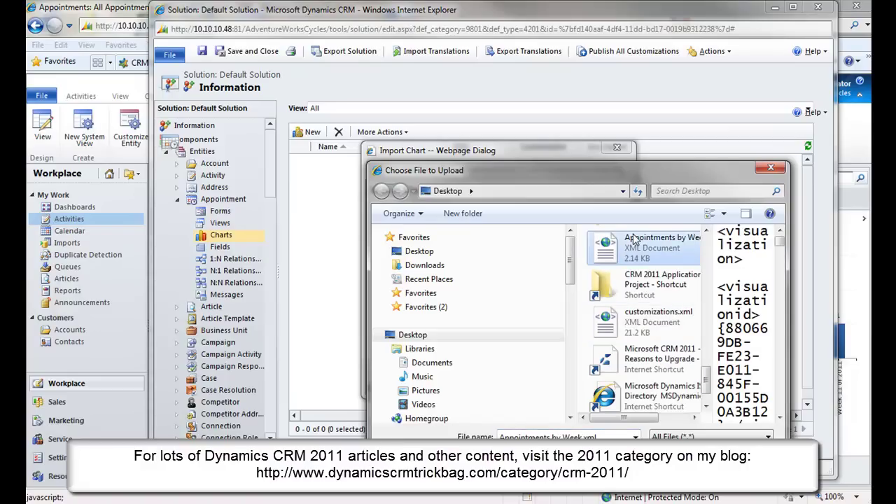
pyautogui.press('Return')
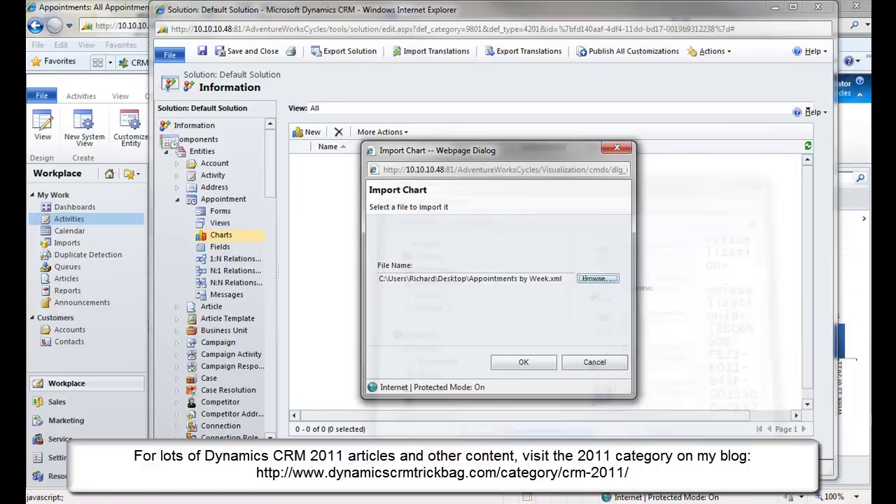
pyautogui.click(525, 363)
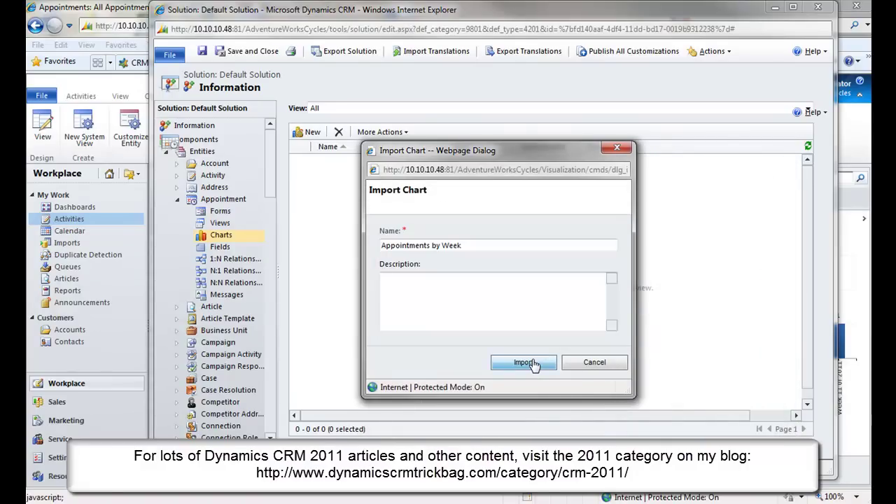
pyautogui.click(534, 363)
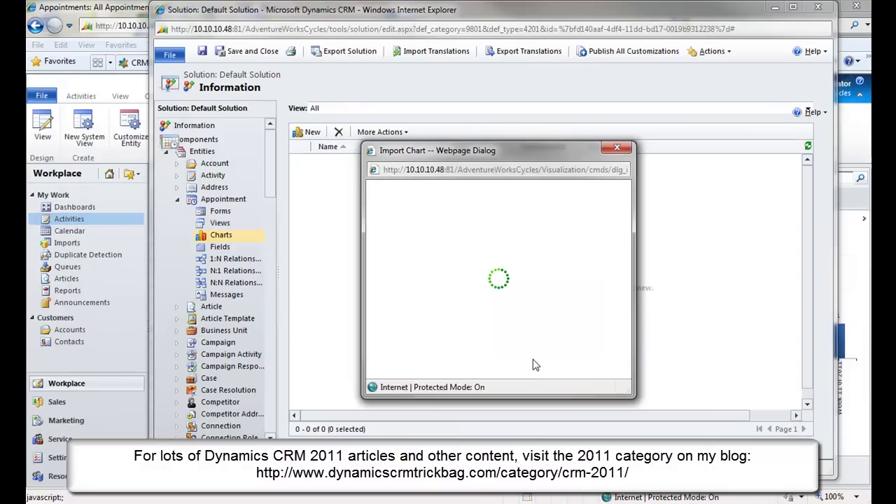
pyautogui.click(609, 365)
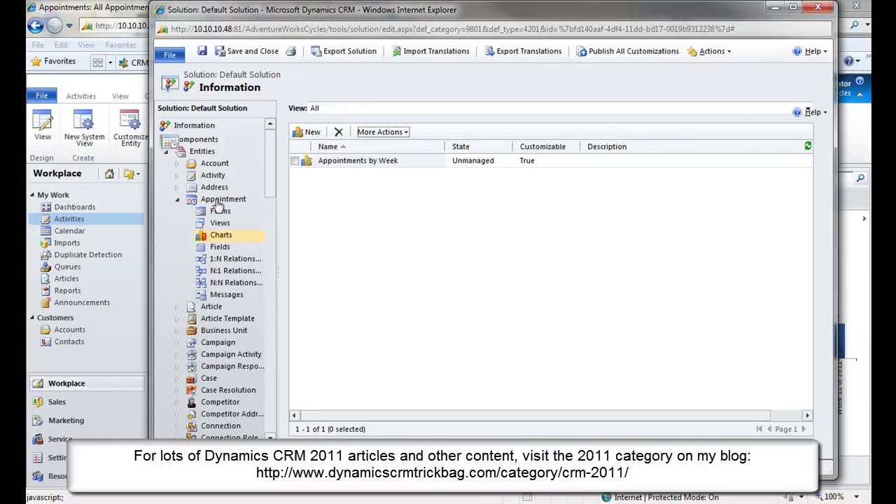
# Publish the Appointment entity customizations and close the solution window
pyautogui.click(219, 202)
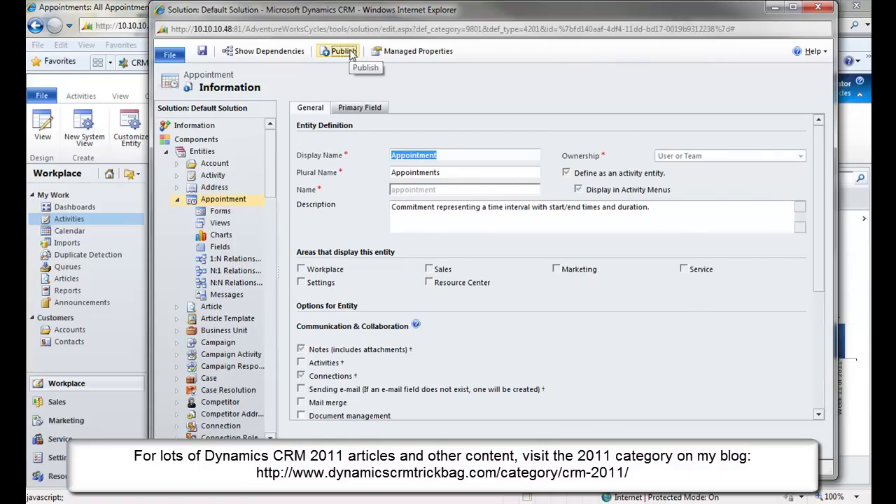
pyautogui.click(352, 56)
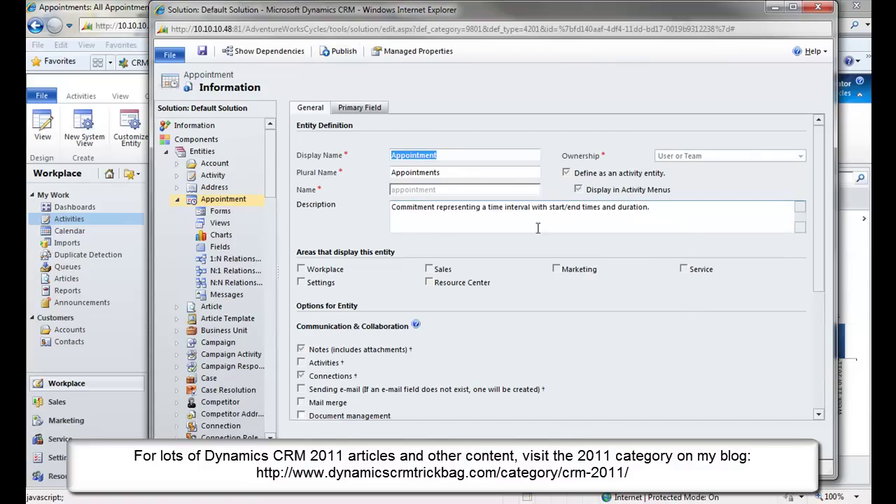
pyautogui.click(818, 8)
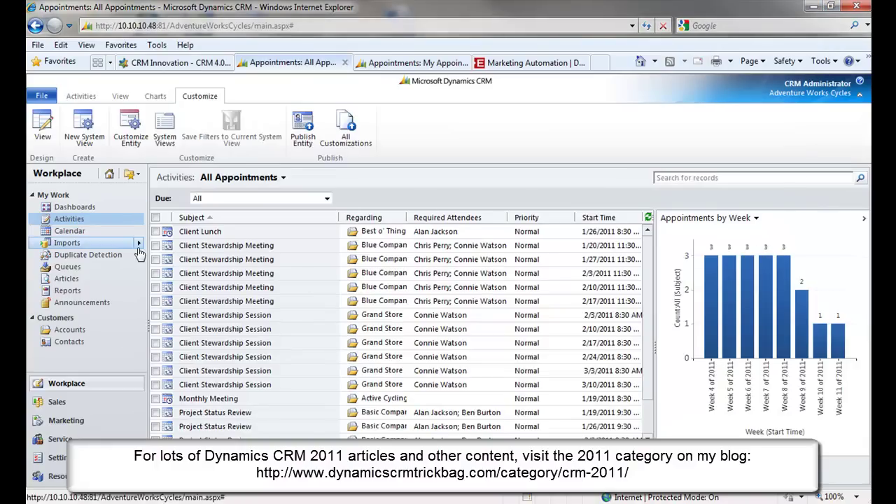
# In Sales, show the system Appointments by Week chart beside the appointments
pyautogui.click(57, 402)
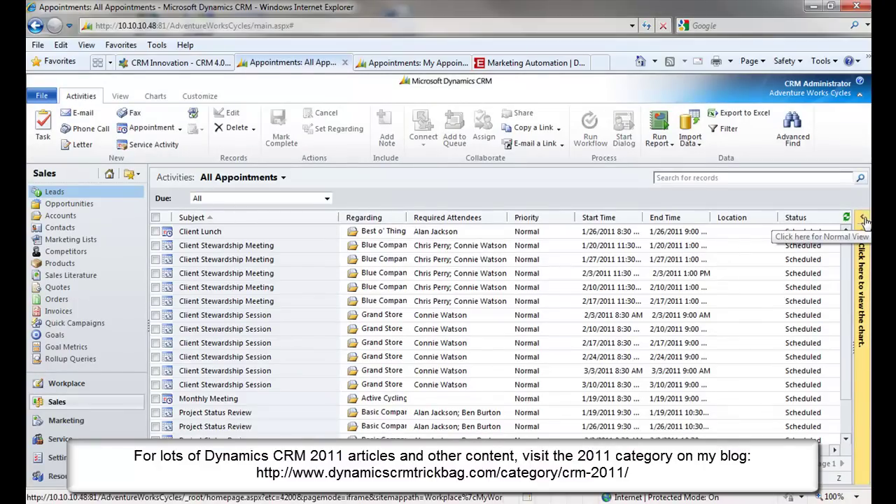
pyautogui.click(865, 220)
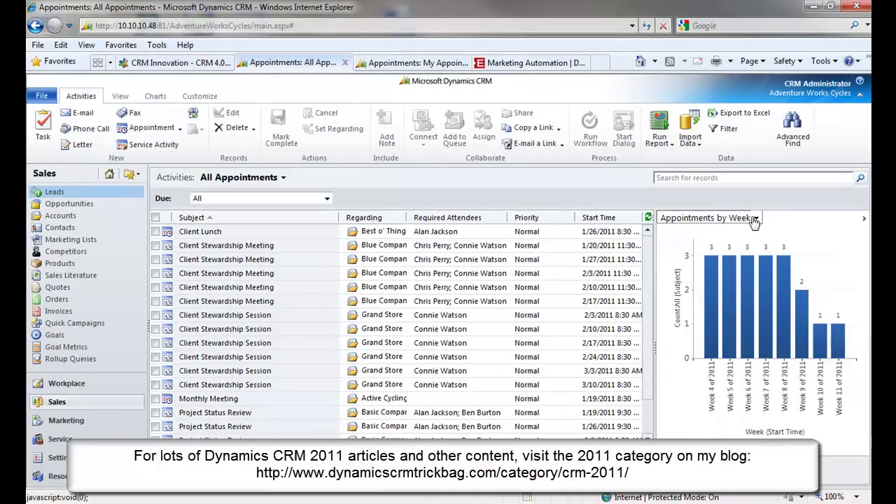
pyautogui.click(753, 218)
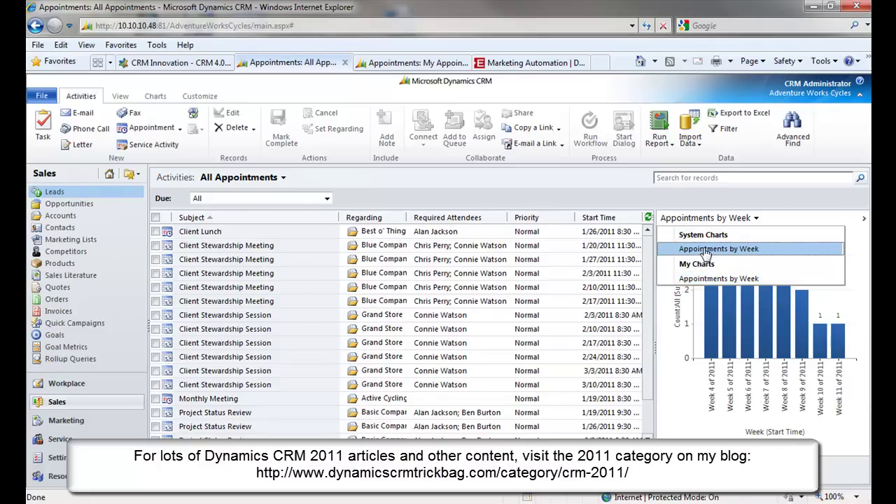
pyautogui.click(744, 252)
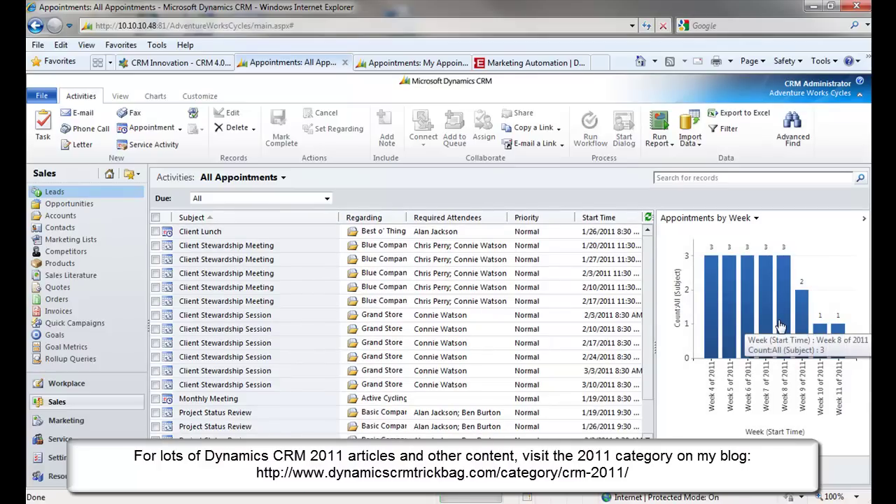
# Load the personal Appointments by Week chart and bring up the chart commands
pyautogui.click(757, 219)
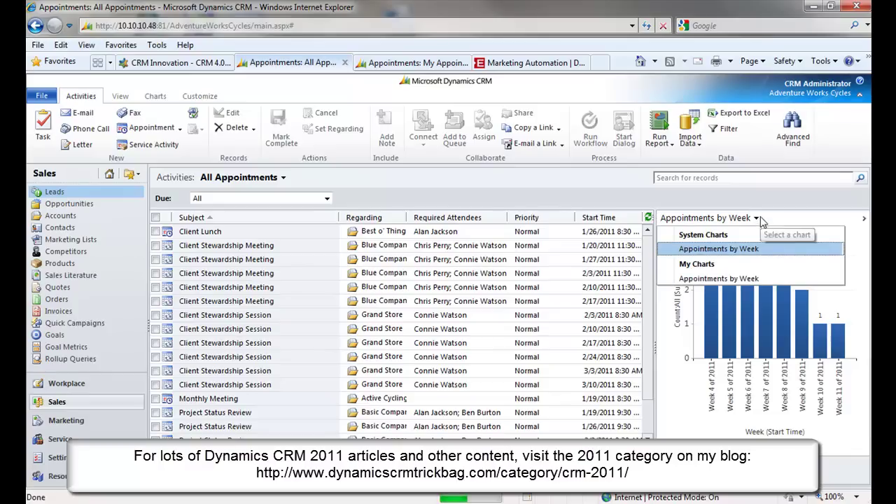
pyautogui.click(728, 280)
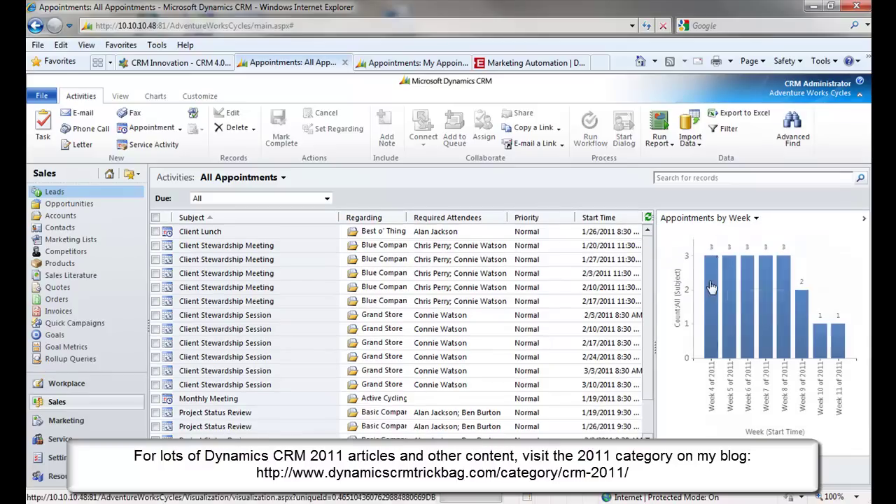
pyautogui.click(160, 99)
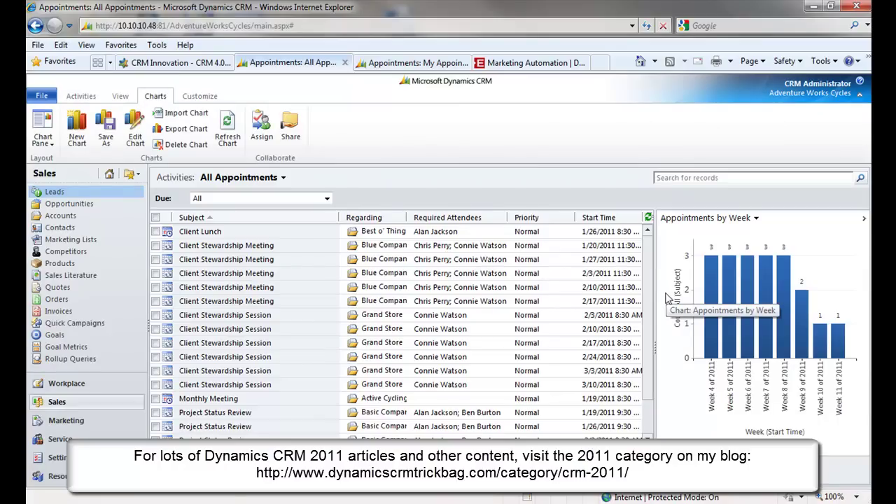
# Delete the personal 'Appointments by Week' chart from My Charts, then load the system 'Appointments by Week' chart
pyautogui.click(756, 219)
pyautogui.click(742, 281)
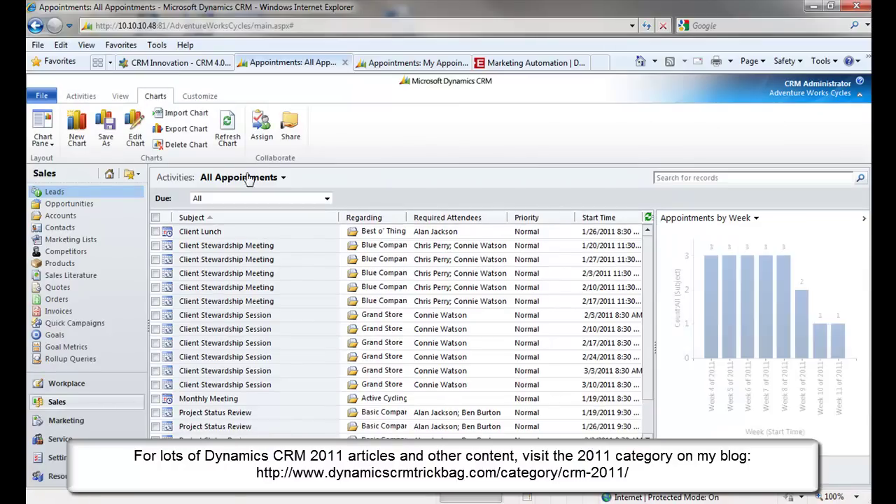
pyautogui.click(178, 145)
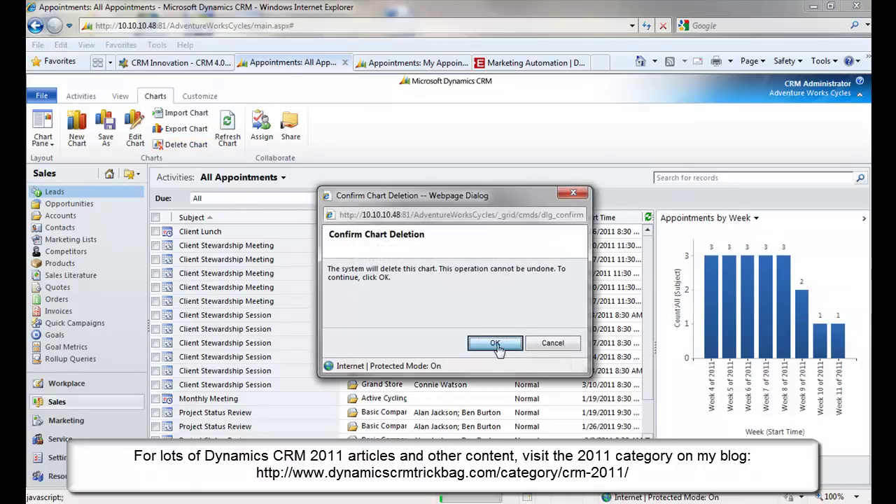
pyautogui.click(495, 342)
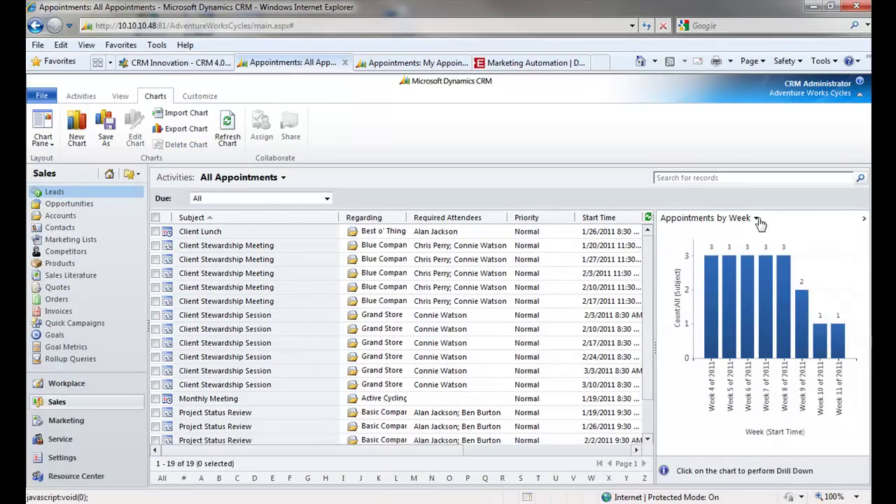
pyautogui.click(755, 218)
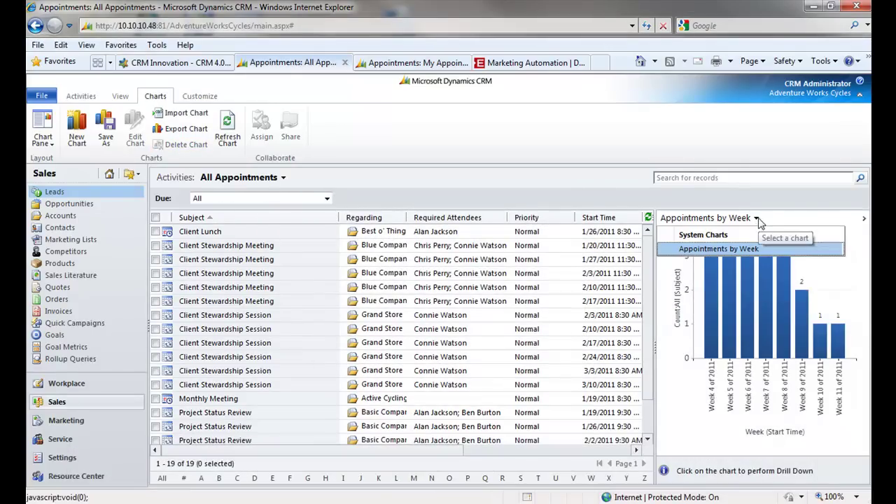
pyautogui.click(718, 249)
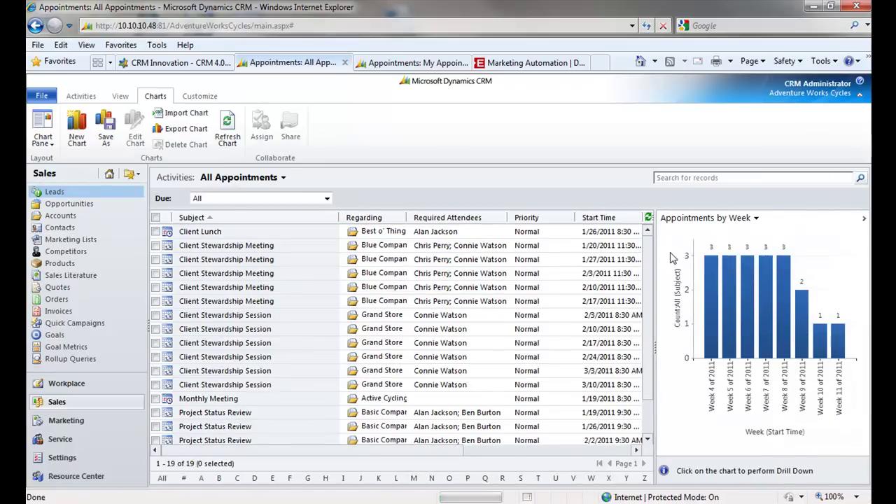